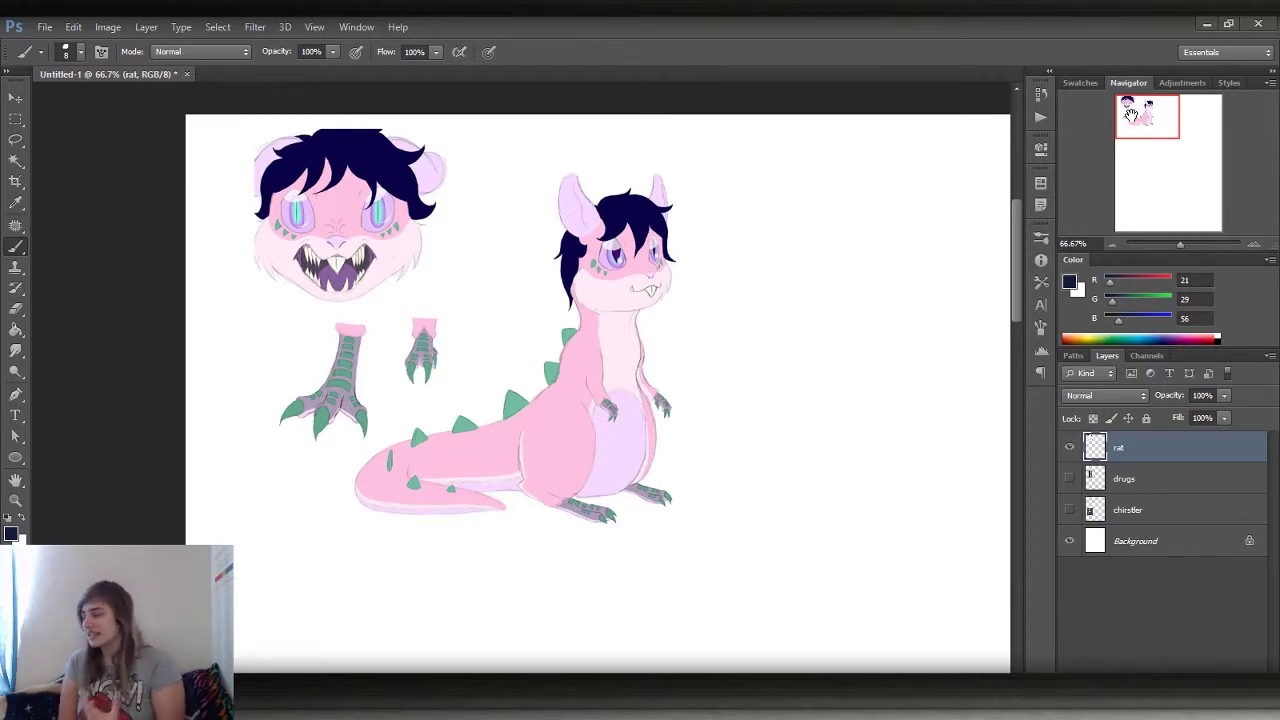
- Add a new blank layer and set the painting colour to dark navy
{"action": "left_click", "coordinate": [1130, 114], "text": "ctrl"}
{"action": "key", "text": "x"}
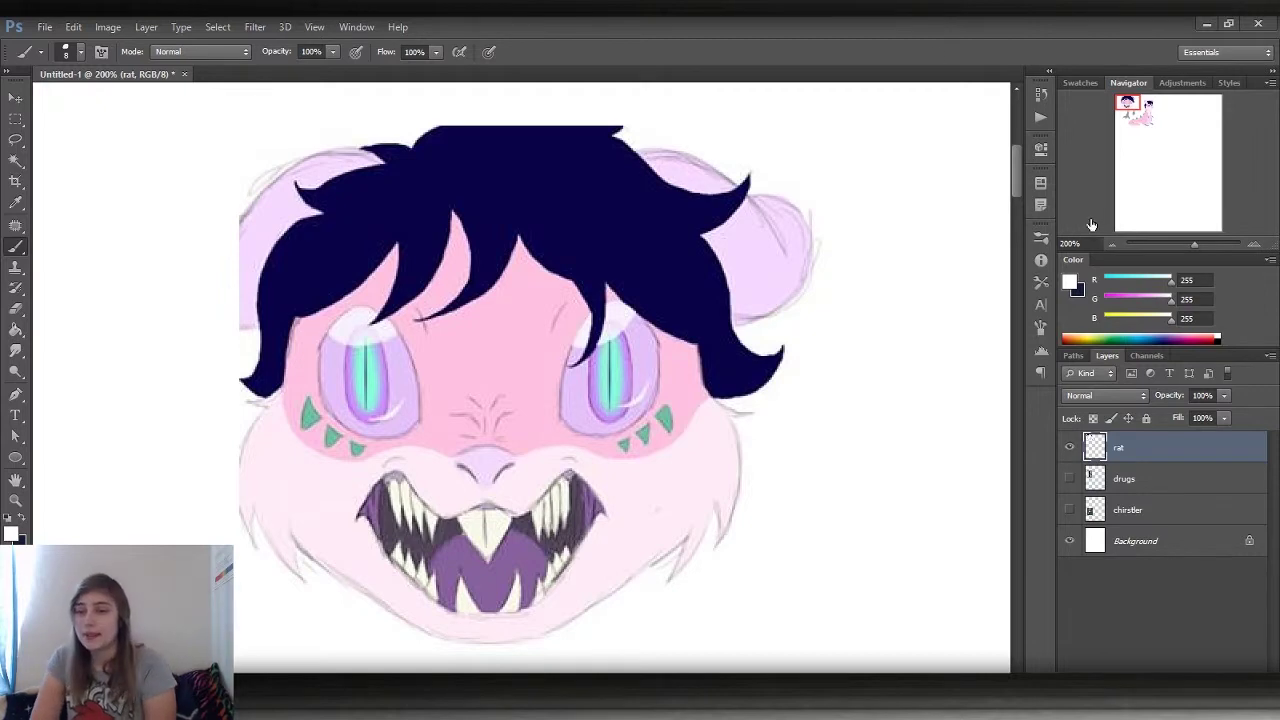
{"action": "left_click", "coordinate": [1110, 245]}
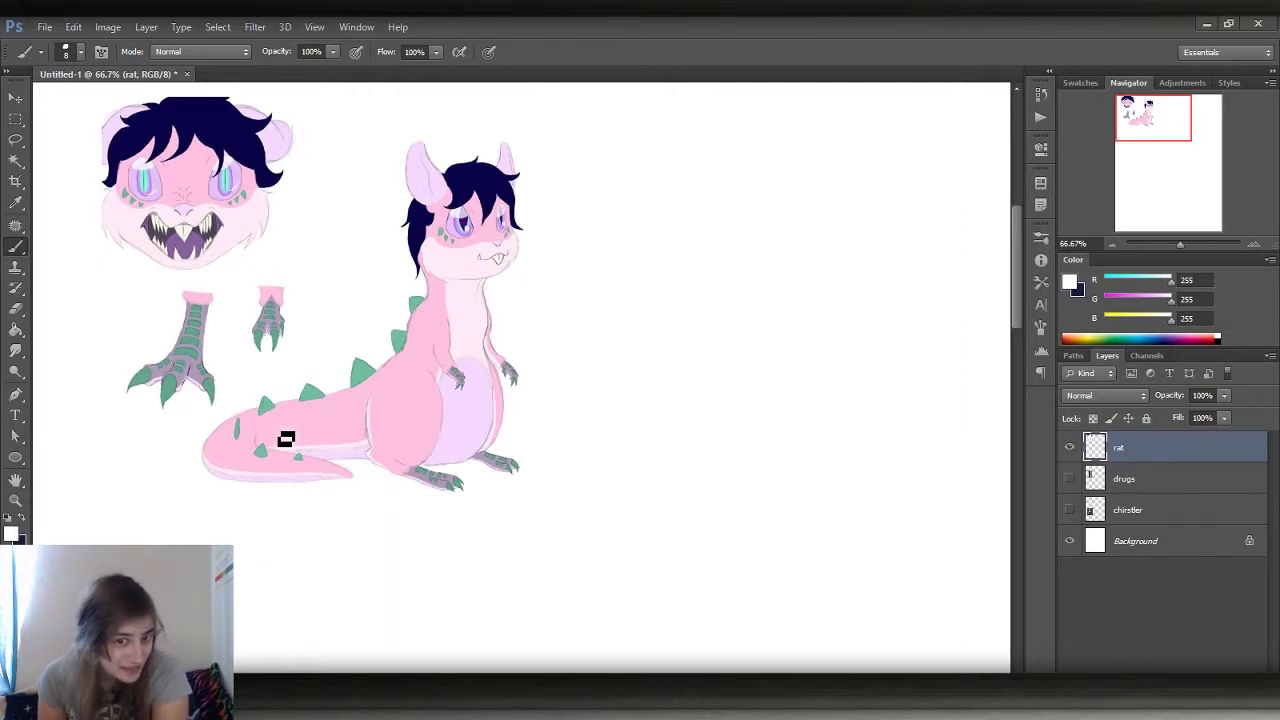
{"action": "key", "text": "x"}
{"action": "key", "text": "ctrl+shift+alt+n"}
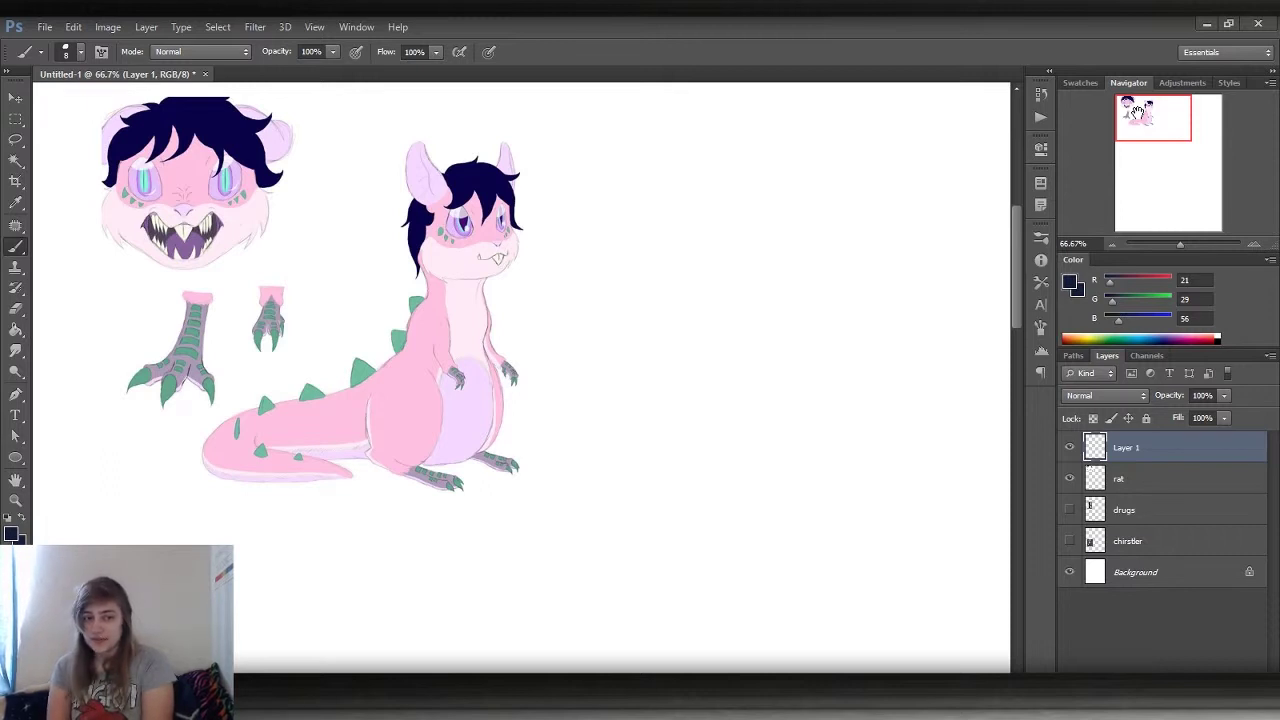
- Handwrite the label 'Hamster dino' beside the reference character
{"action": "mouse_move", "coordinate": [648, 150]}
{"action": "left_mouse_down"}
{"action": "mouse_move", "coordinate": [645, 190]}
{"action": "mouse_move", "coordinate": [674, 166]}
{"action": "mouse_move", "coordinate": [672, 186]}
{"action": "mouse_move", "coordinate": [731, 160]}
{"action": "mouse_move", "coordinate": [743, 129]}
{"action": "mouse_move", "coordinate": [760, 149]}
{"action": "left_mouse_up"}
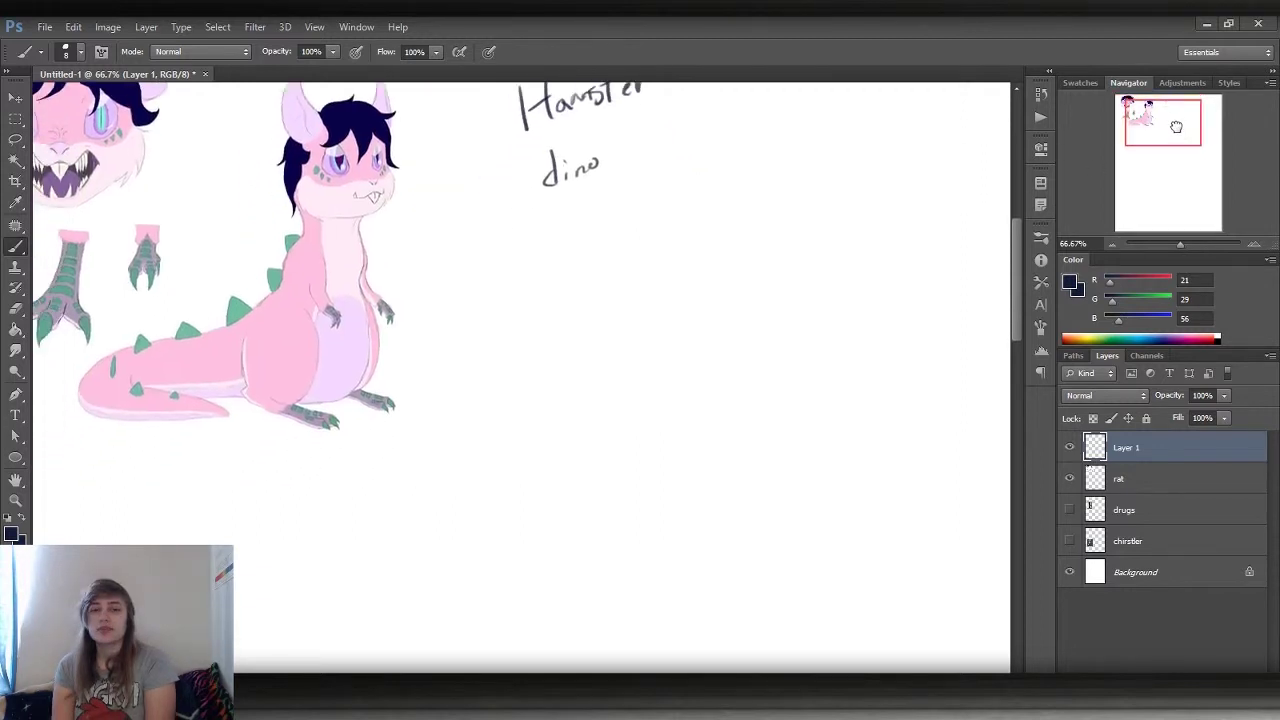
{"action": "left_click_drag", "start_coordinate": [1185, 123], "coordinate": [1178, 122]}
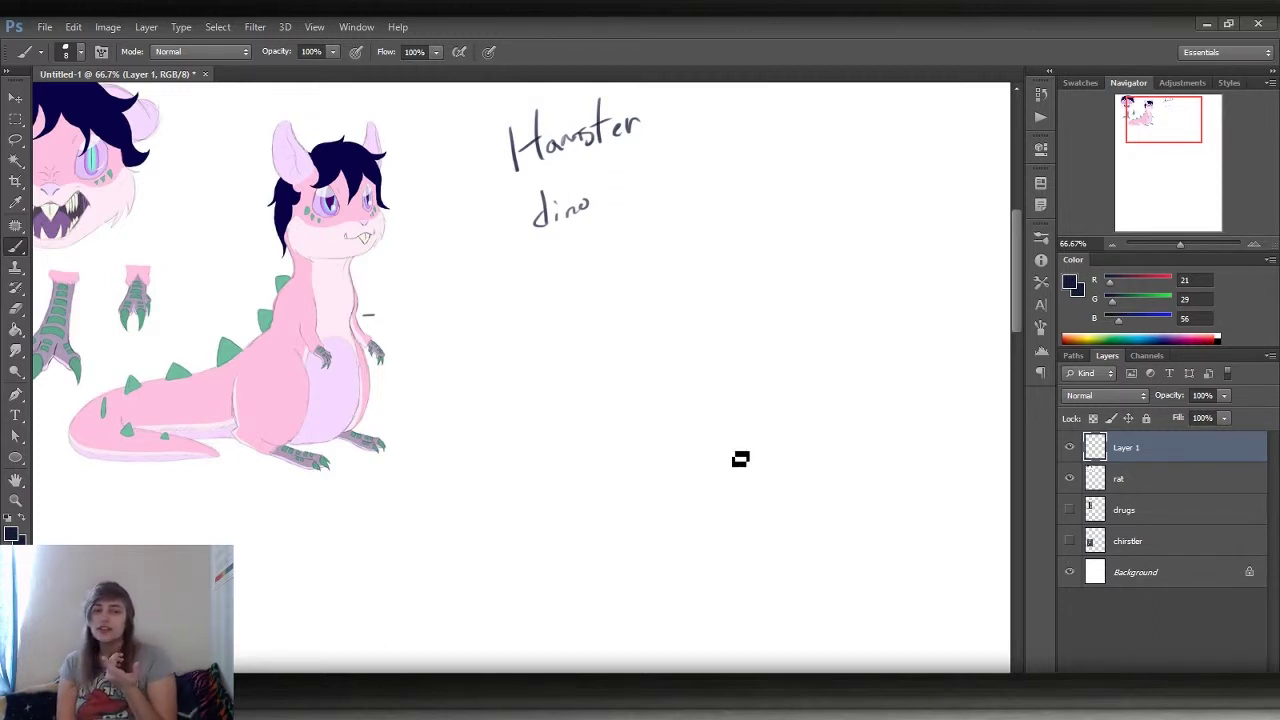
{"action": "left_click_drag", "start_coordinate": [1154, 127], "coordinate": [1145, 122]}
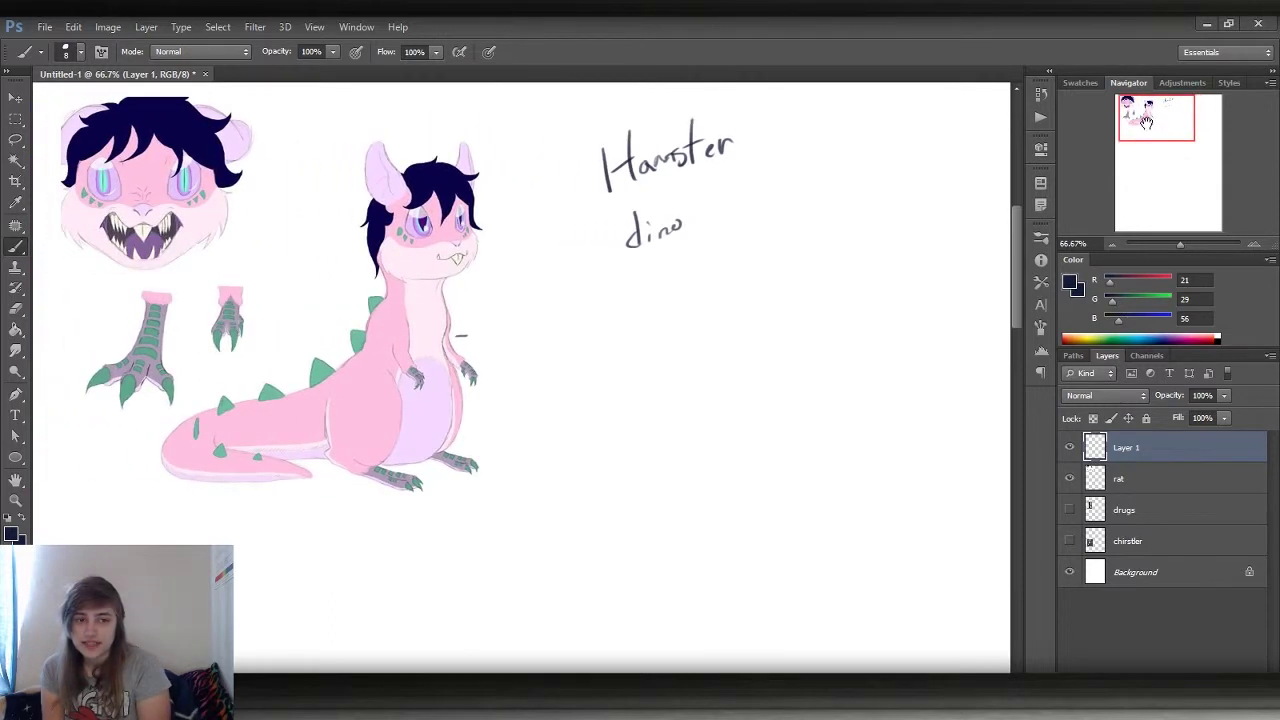
- Draw arrows pointing at the character's head and small forefoot
{"action": "mouse_move", "coordinate": [272, 254]}
{"action": "left_mouse_down"}
{"action": "mouse_move", "coordinate": [246, 250]}
{"action": "mouse_move", "coordinate": [250, 232]}
{"action": "left_mouse_up"}
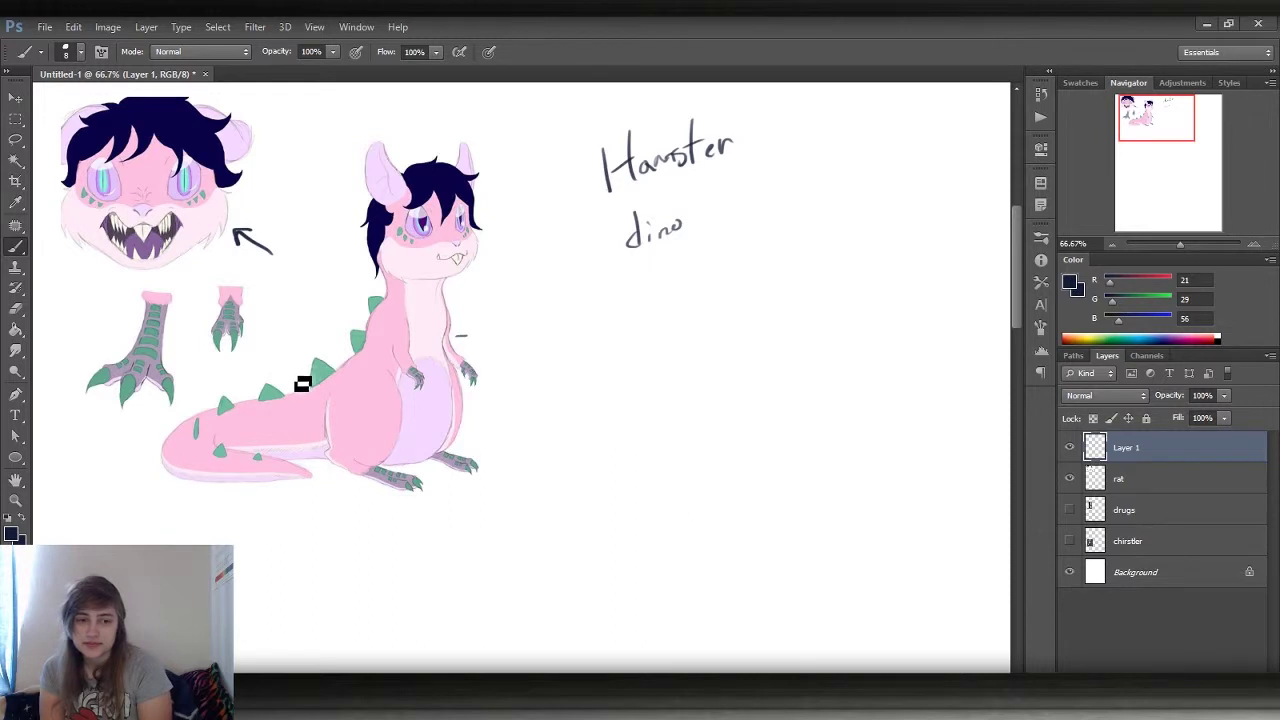
{"action": "mouse_move", "coordinate": [287, 348]}
{"action": "left_mouse_down"}
{"action": "mouse_move", "coordinate": [247, 327]}
{"action": "mouse_move", "coordinate": [265, 287]}
{"action": "left_mouse_up"}
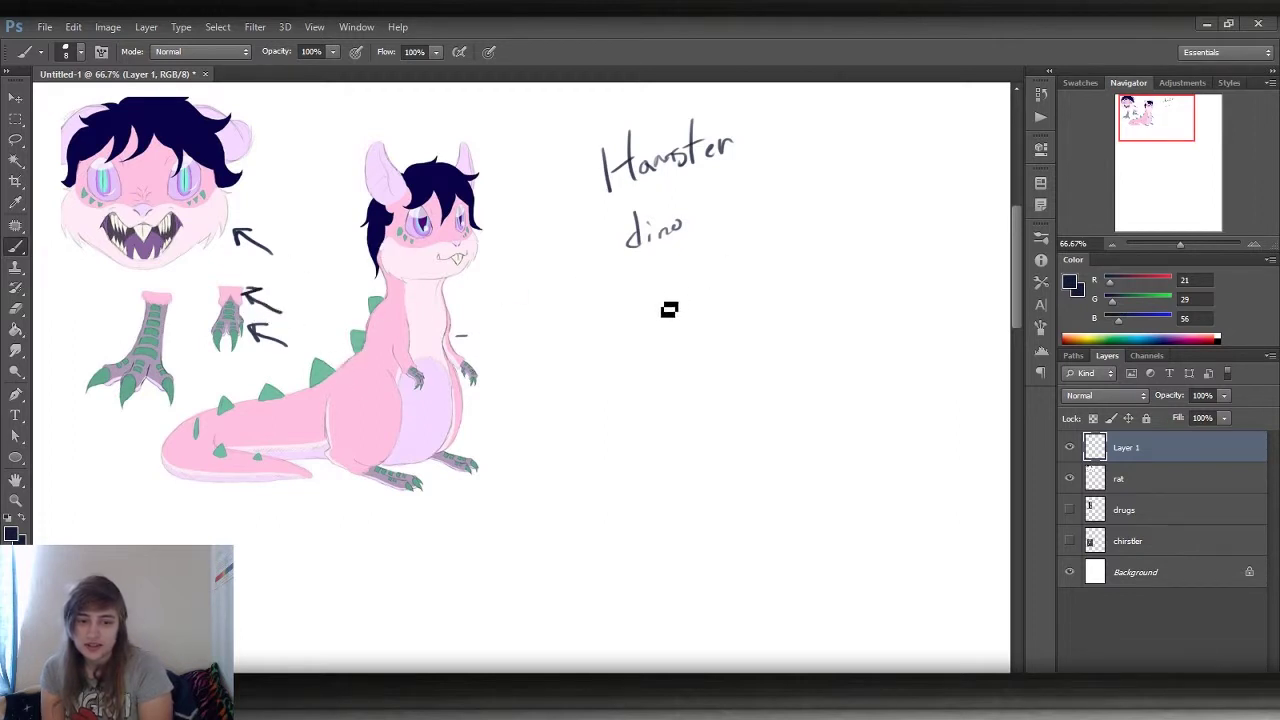
{"action": "left_click_drag", "start_coordinate": [1167, 122], "coordinate": [1134, 127]}
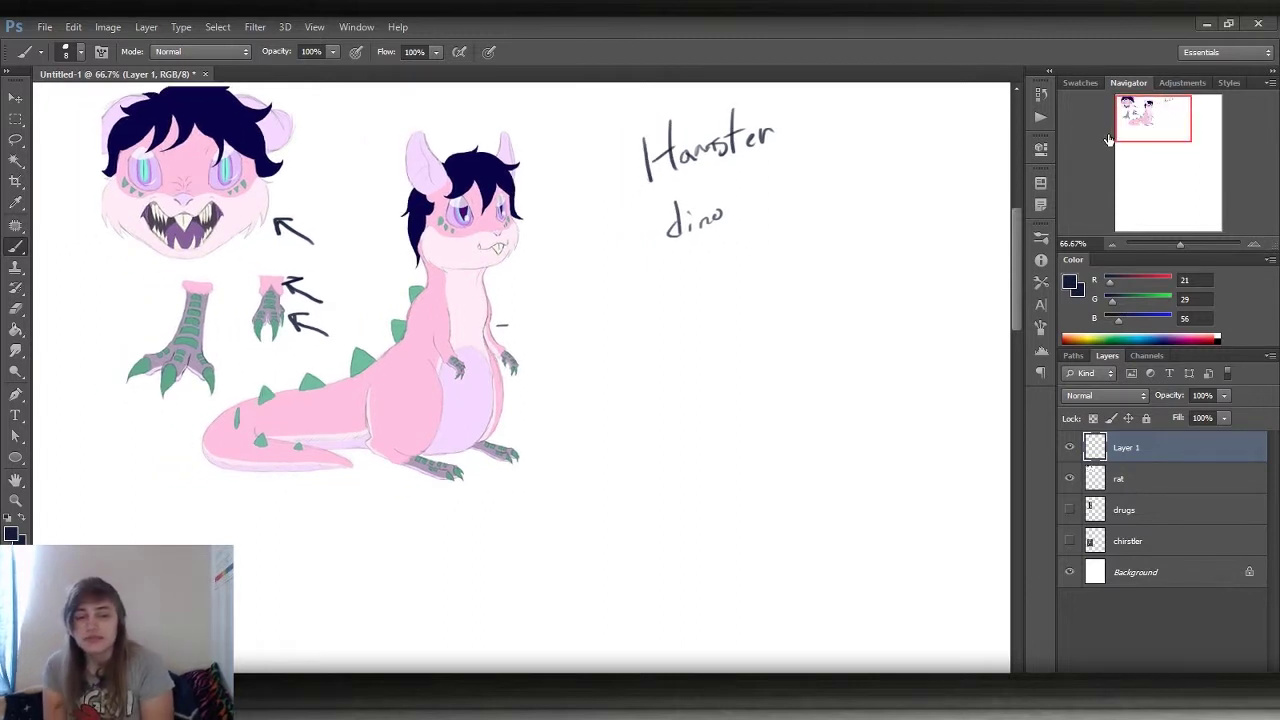
{"action": "left_click_drag", "start_coordinate": [1134, 127], "coordinate": [1153, 123]}
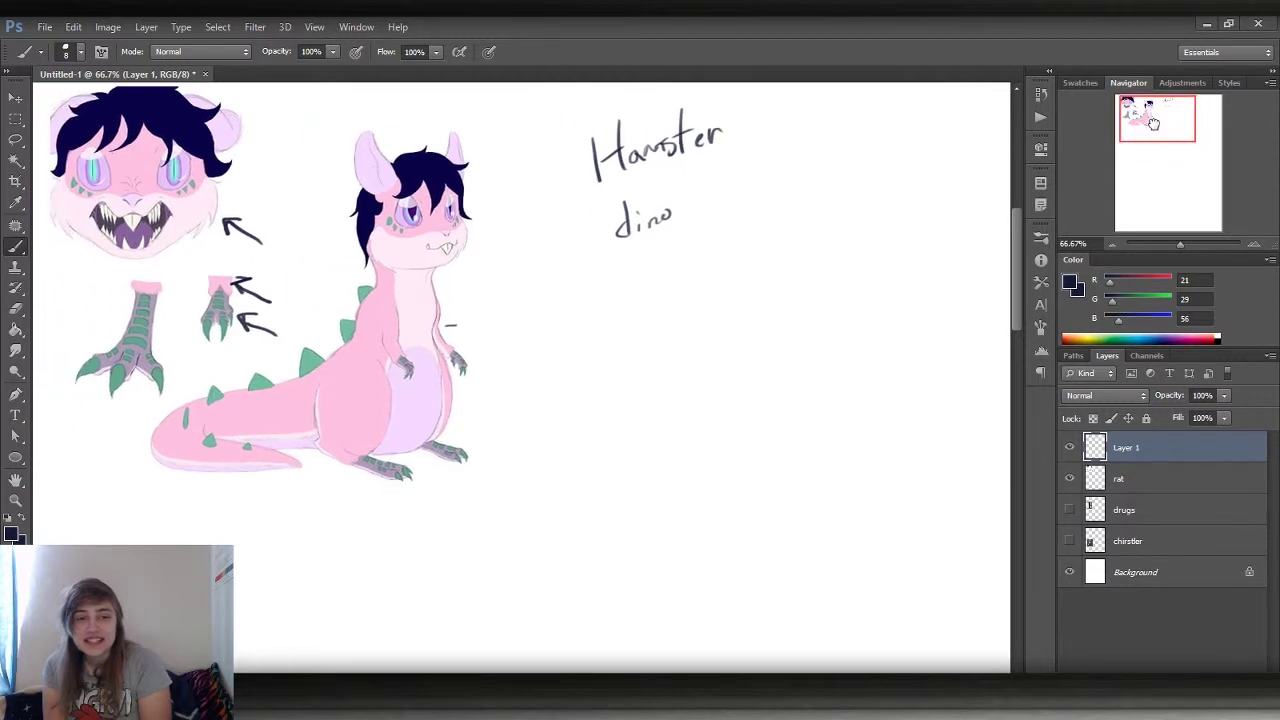
{"action": "left_click_drag", "start_coordinate": [1153, 123], "coordinate": [1170, 119]}
- Sketch the head oval, neck, large oval body and arching back curve
{"action": "mouse_move", "coordinate": [680, 252]}
{"action": "left_mouse_down"}
{"action": "mouse_move", "coordinate": [648, 328]}
{"action": "mouse_move", "coordinate": [620, 277]}
{"action": "mouse_move", "coordinate": [597, 309]}
{"action": "mouse_move", "coordinate": [610, 320]}
{"action": "left_mouse_up"}
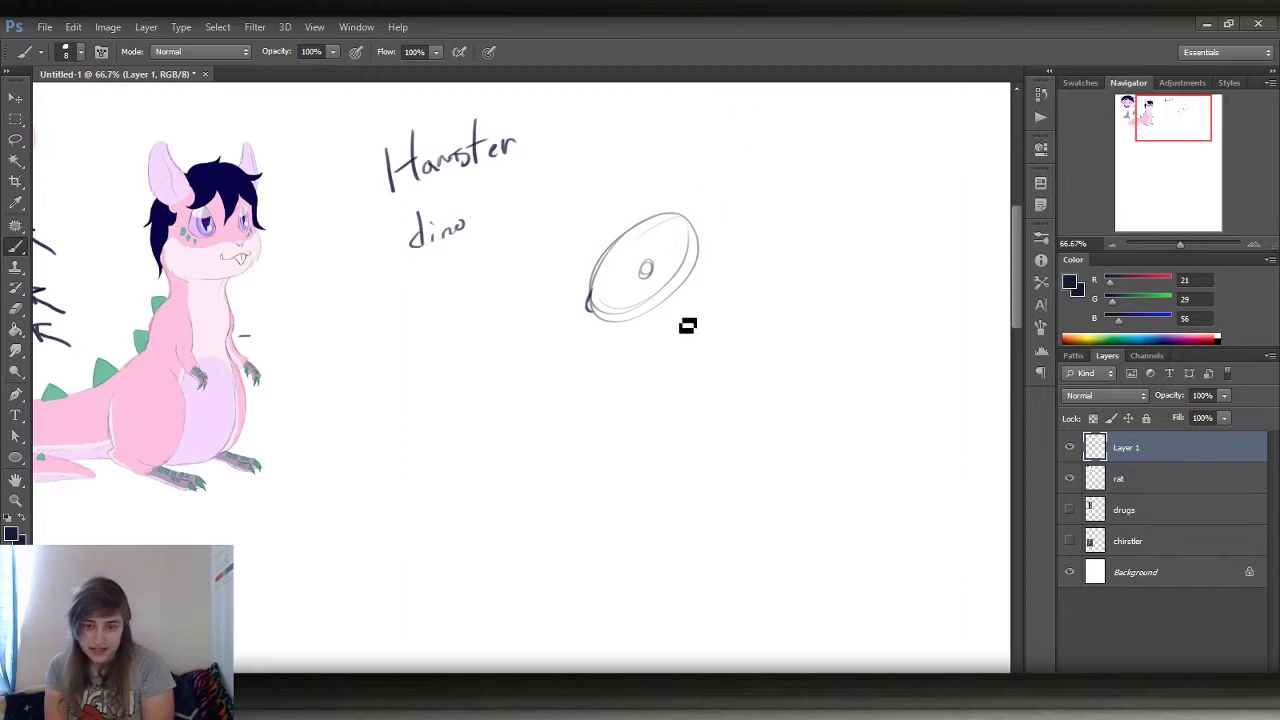
{"action": "mouse_move", "coordinate": [634, 341]}
{"action": "left_mouse_down"}
{"action": "mouse_move", "coordinate": [660, 289]}
{"action": "mouse_move", "coordinate": [708, 274]}
{"action": "mouse_move", "coordinate": [740, 283]}
{"action": "left_mouse_up"}
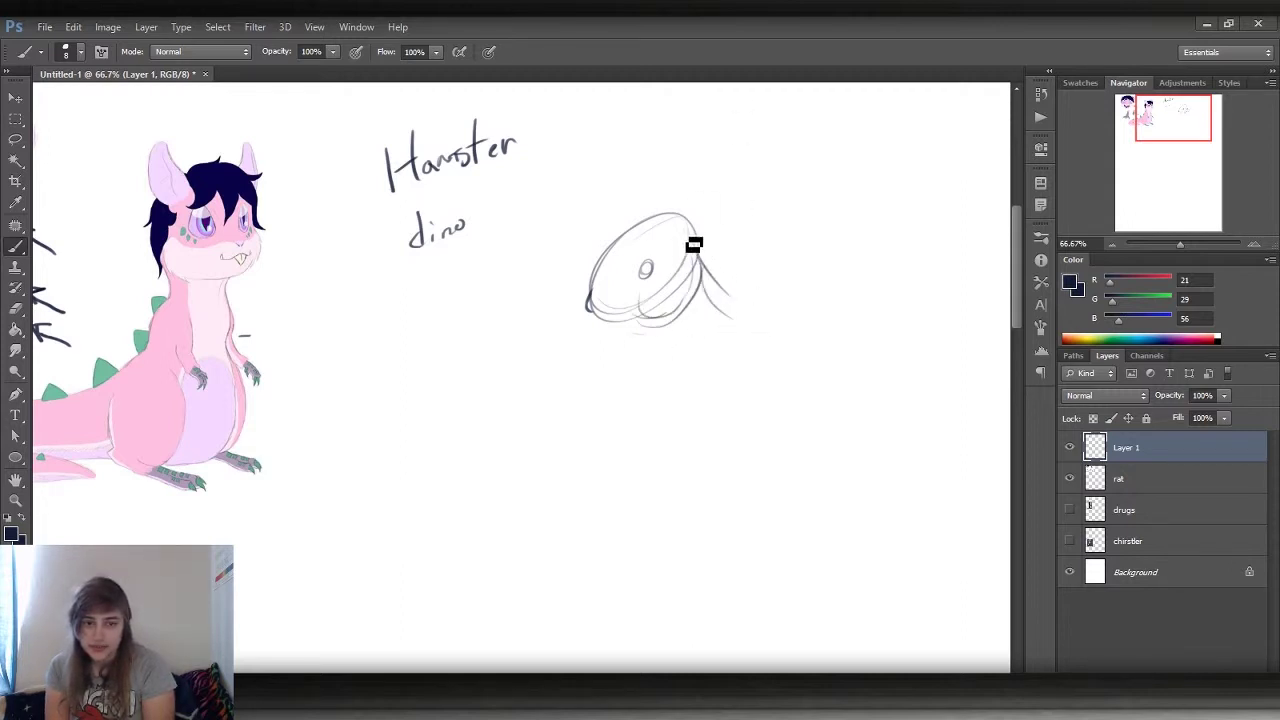
{"action": "left_click_drag", "start_coordinate": [694, 246], "coordinate": [765, 298]}
{"action": "mouse_move", "coordinate": [662, 318]}
{"action": "left_mouse_down"}
{"action": "mouse_move", "coordinate": [863, 340]}
{"action": "mouse_move", "coordinate": [776, 289]}
{"action": "mouse_move", "coordinate": [850, 225]}
{"action": "mouse_move", "coordinate": [682, 137]}
{"action": "mouse_move", "coordinate": [841, 296]}
{"action": "mouse_move", "coordinate": [846, 223]}
{"action": "mouse_move", "coordinate": [854, 354]}
{"action": "mouse_move", "coordinate": [858, 282]}
{"action": "mouse_move", "coordinate": [783, 191]}
{"action": "mouse_move", "coordinate": [636, 142]}
{"action": "mouse_move", "coordinate": [858, 192]}
{"action": "left_mouse_up"}
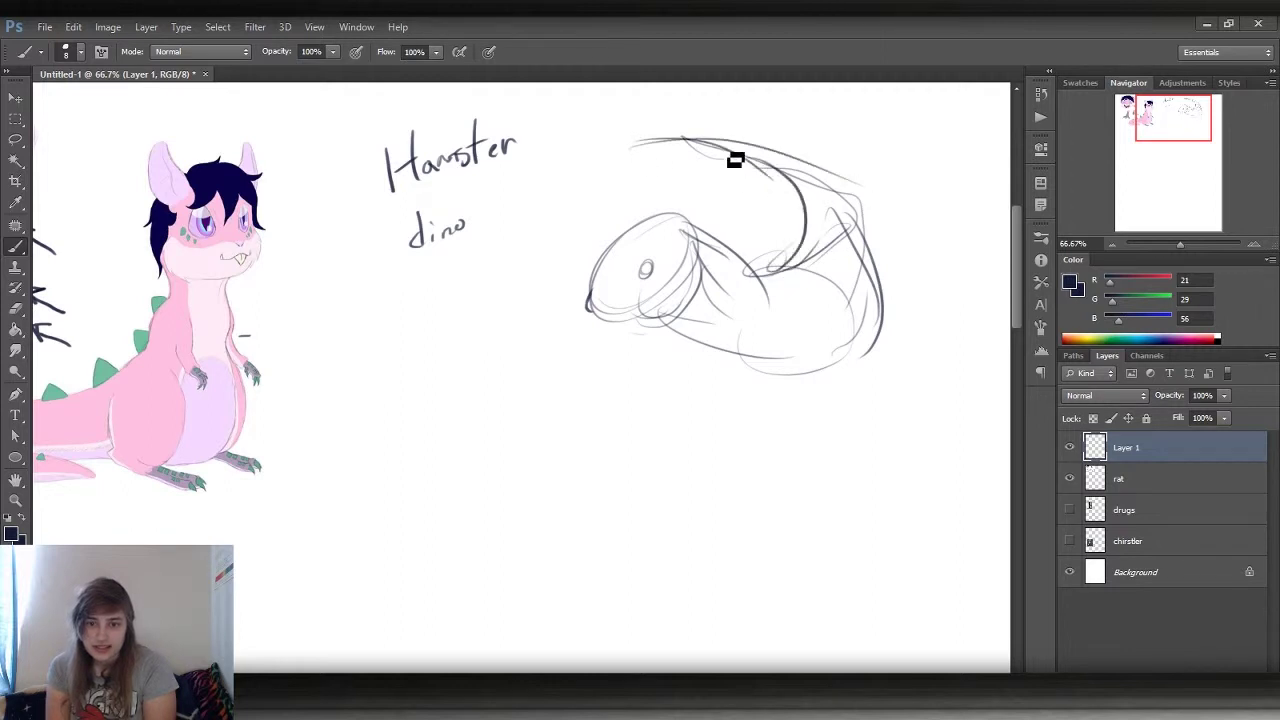
{"action": "left_click_drag", "start_coordinate": [720, 145], "coordinate": [801, 183]}
{"action": "mouse_move", "coordinate": [751, 271]}
{"action": "left_mouse_down"}
{"action": "mouse_move", "coordinate": [849, 197]}
{"action": "mouse_move", "coordinate": [724, 142]}
{"action": "left_mouse_up"}
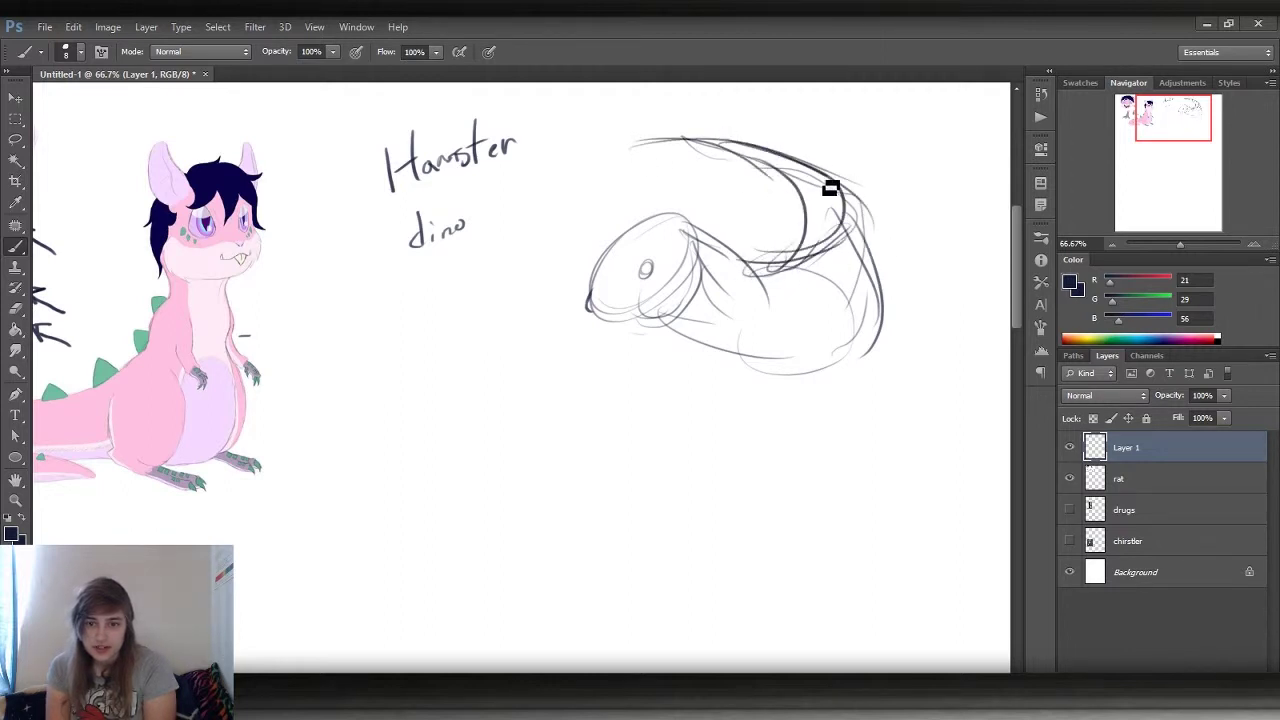
{"action": "left_click_drag", "start_coordinate": [831, 189], "coordinate": [646, 142]}
- Sketch the legs, small front foot with toes, head crest feathers and belly line
{"action": "mouse_move", "coordinate": [760, 355]}
{"action": "left_mouse_down"}
{"action": "mouse_move", "coordinate": [737, 366]}
{"action": "mouse_move", "coordinate": [776, 379]}
{"action": "mouse_move", "coordinate": [690, 495]}
{"action": "left_mouse_up"}
{"action": "mouse_move", "coordinate": [875, 372]}
{"action": "left_mouse_down"}
{"action": "mouse_move", "coordinate": [860, 445]}
{"action": "mouse_move", "coordinate": [837, 458]}
{"action": "left_mouse_up"}
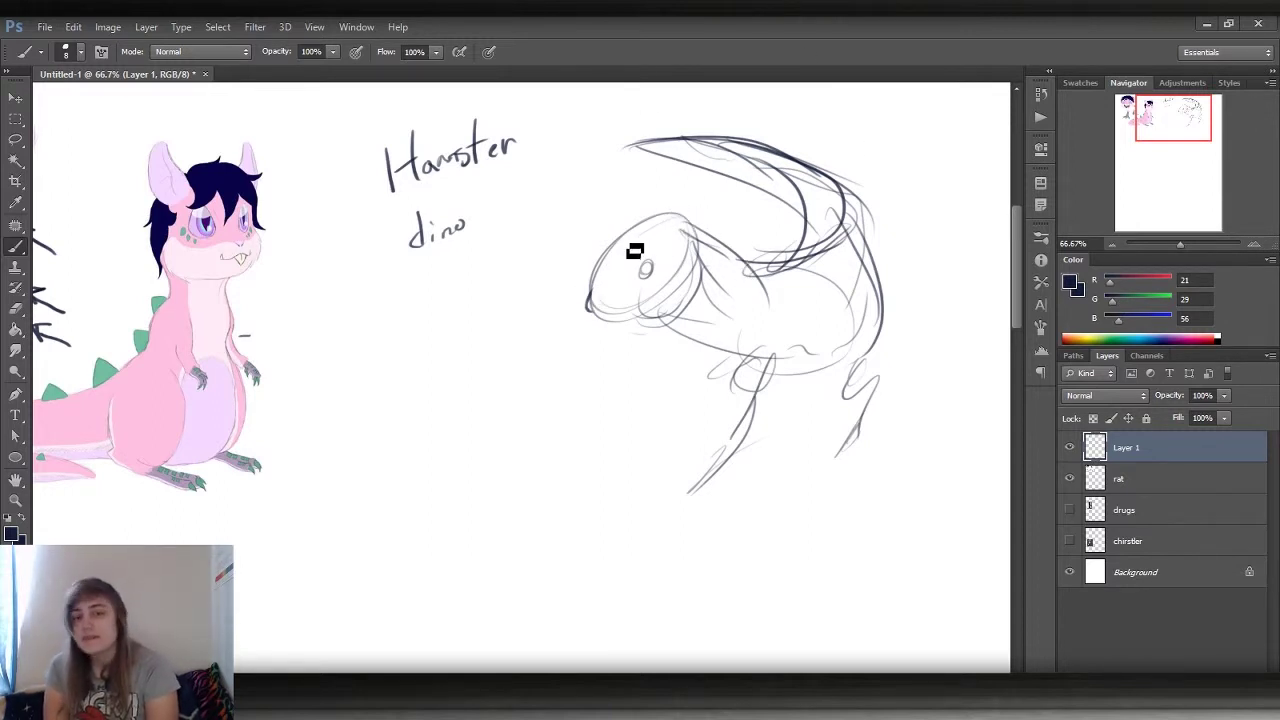
{"action": "mouse_move", "coordinate": [624, 238]}
{"action": "left_mouse_down"}
{"action": "mouse_move", "coordinate": [652, 202]}
{"action": "mouse_move", "coordinate": [662, 240]}
{"action": "mouse_move", "coordinate": [720, 223]}
{"action": "mouse_move", "coordinate": [711, 240]}
{"action": "mouse_move", "coordinate": [744, 236]}
{"action": "mouse_move", "coordinate": [714, 240]}
{"action": "left_mouse_up"}
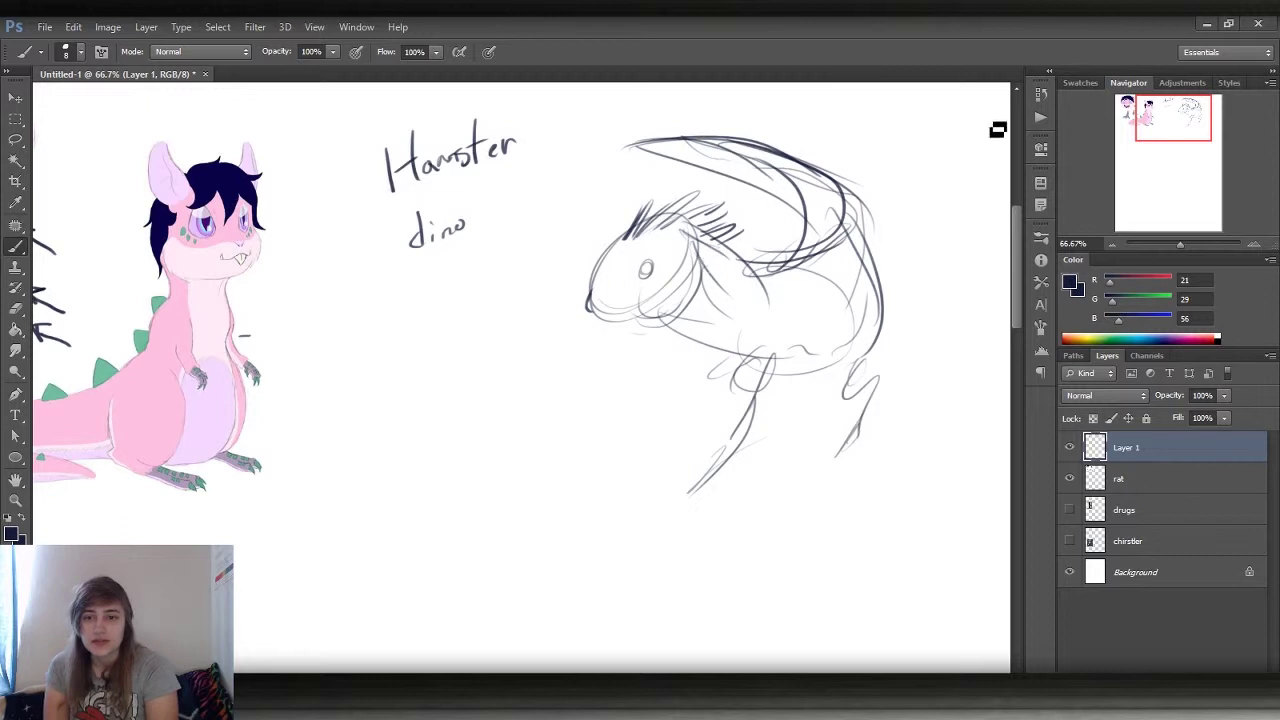
{"action": "left_click_drag", "start_coordinate": [1158, 126], "coordinate": [1143, 115]}
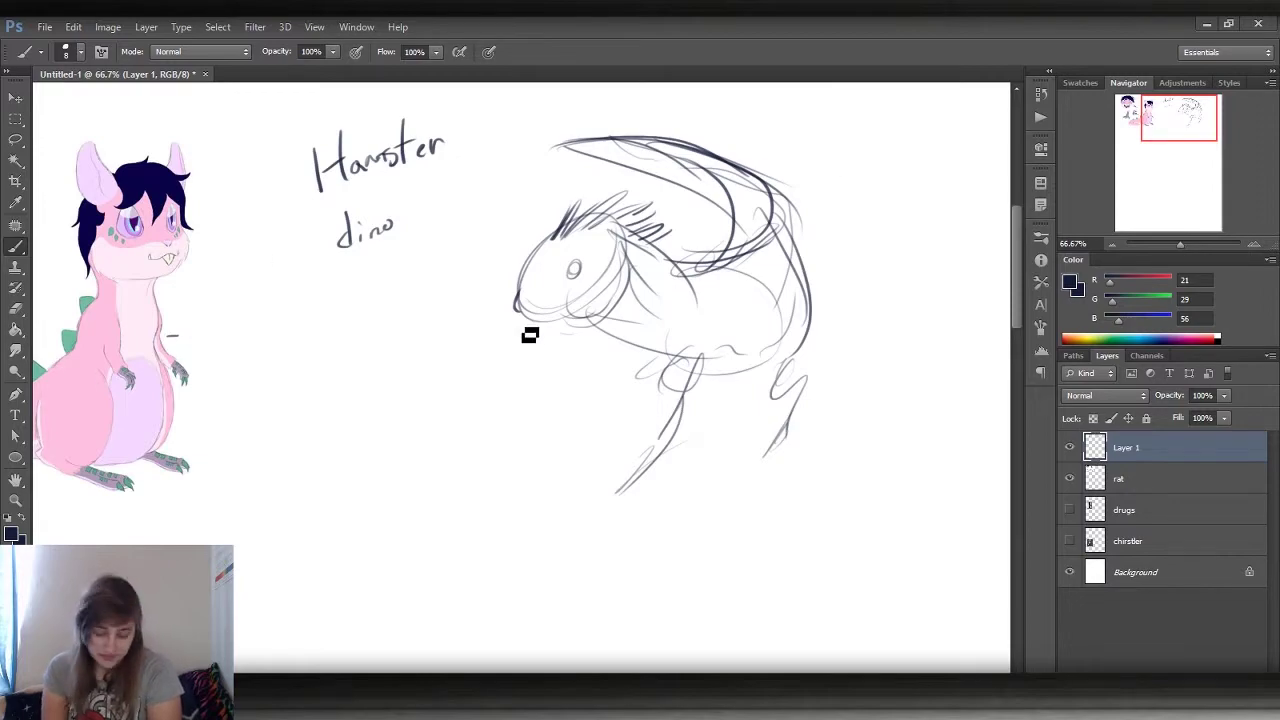
{"action": "left_click_drag", "start_coordinate": [1168, 119], "coordinate": [1172, 119]}
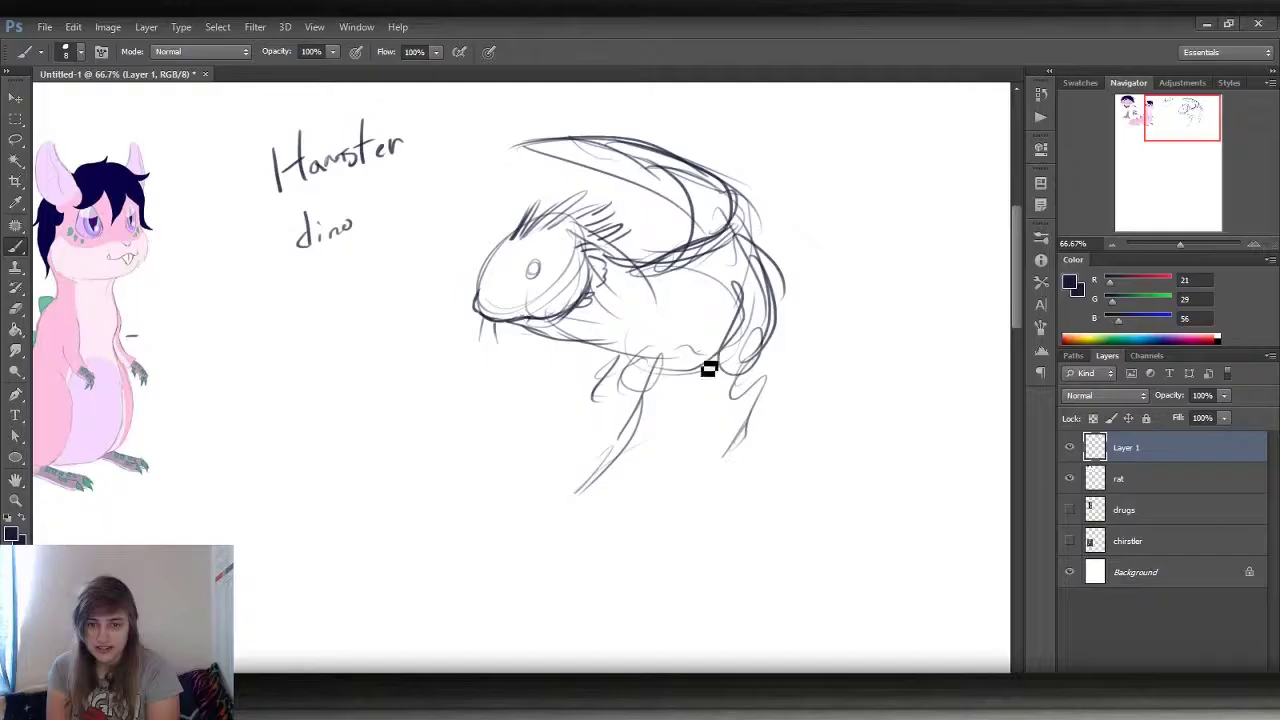
{"action": "left_click_drag", "start_coordinate": [730, 312], "coordinate": [724, 370]}
{"action": "mouse_move", "coordinate": [744, 248]}
{"action": "left_mouse_down"}
{"action": "mouse_move", "coordinate": [728, 340]}
{"action": "mouse_move", "coordinate": [731, 314]}
{"action": "left_mouse_up"}
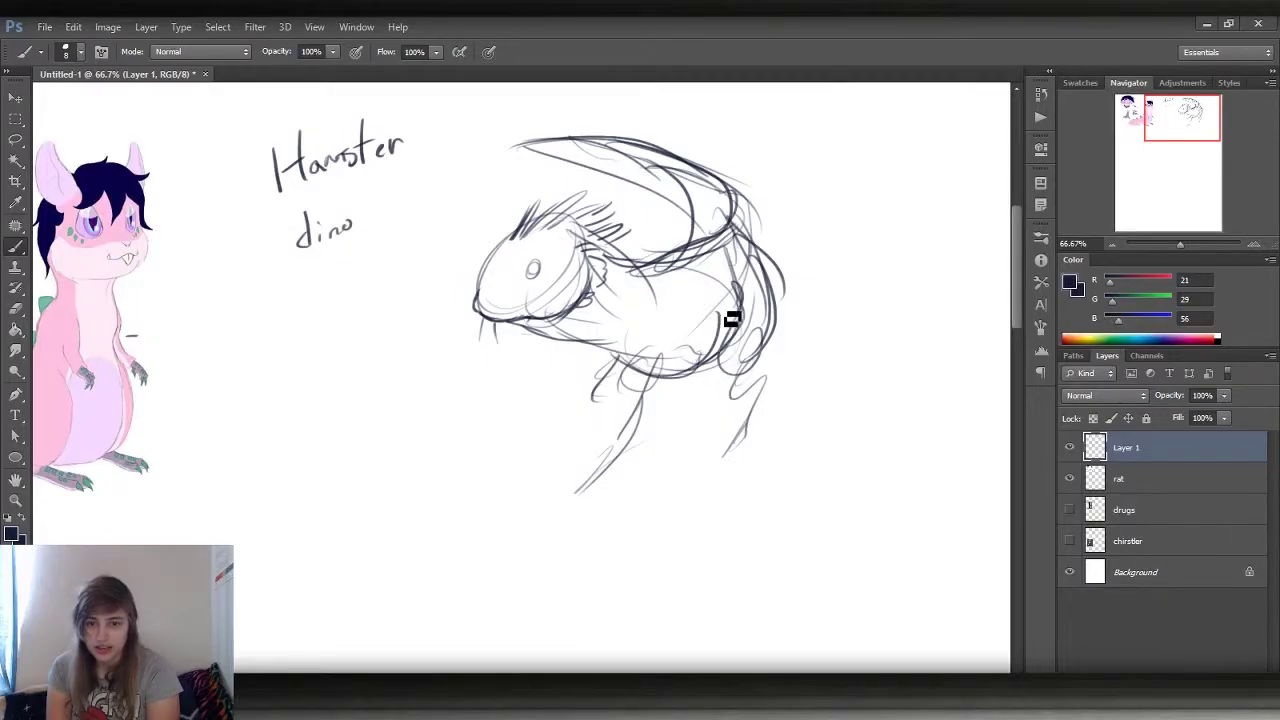
{"action": "mouse_move", "coordinate": [612, 360]}
{"action": "left_mouse_down"}
{"action": "mouse_move", "coordinate": [590, 400]}
{"action": "mouse_move", "coordinate": [606, 416]}
{"action": "left_mouse_up"}
{"action": "mouse_move", "coordinate": [682, 348]}
{"action": "left_mouse_down"}
{"action": "mouse_move", "coordinate": [677, 442]}
{"action": "mouse_move", "coordinate": [685, 414]}
{"action": "mouse_move", "coordinate": [654, 437]}
{"action": "mouse_move", "coordinate": [696, 338]}
{"action": "mouse_move", "coordinate": [686, 366]}
{"action": "mouse_move", "coordinate": [654, 374]}
{"action": "left_mouse_up"}
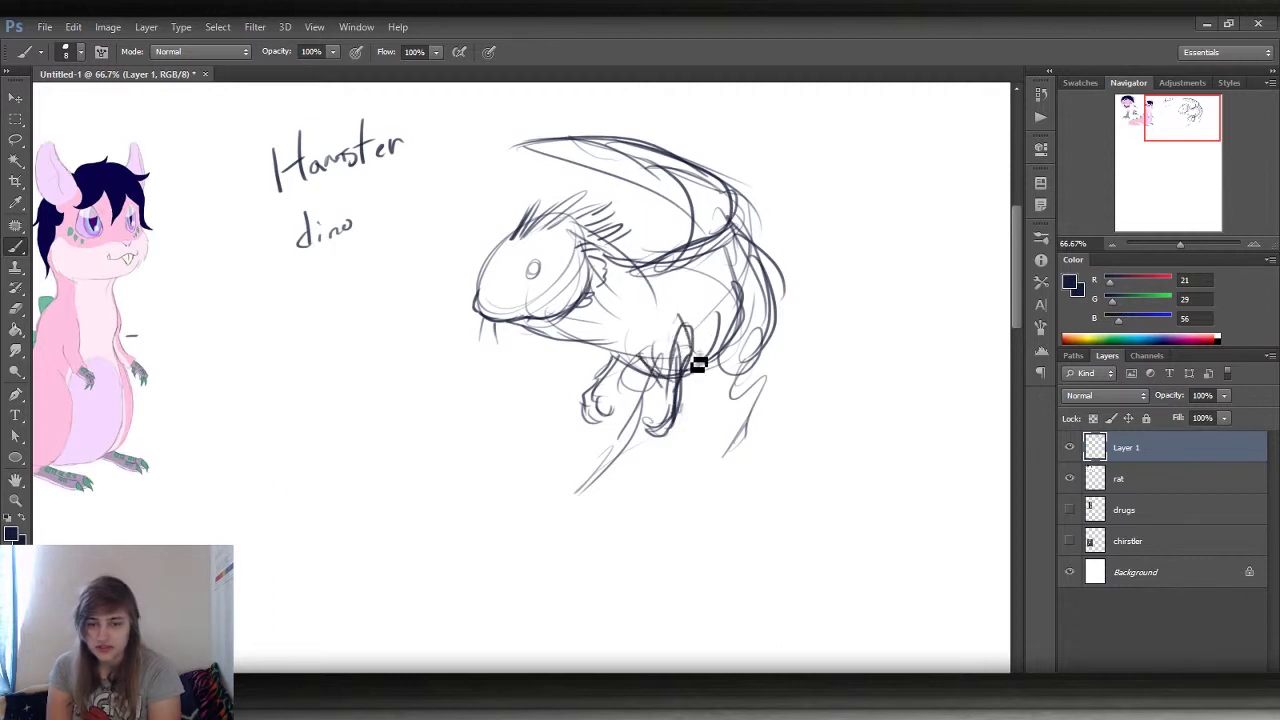
{"action": "left_click_drag", "start_coordinate": [698, 365], "coordinate": [686, 437]}
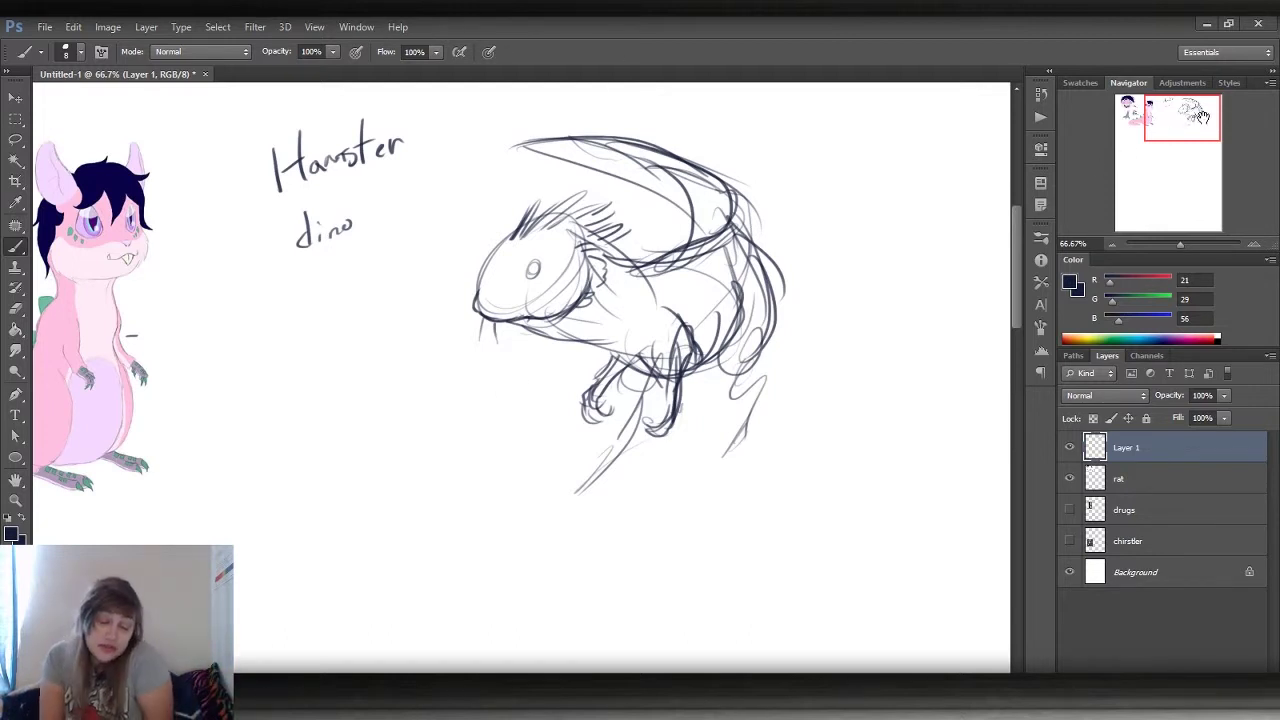
- Recentre the view on the sketch and restroke the leg and tail
{"action": "mouse_move", "coordinate": [1207, 124]}
{"action": "left_mouse_down"}
{"action": "mouse_move", "coordinate": [1217, 118]}
{"action": "mouse_move", "coordinate": [1190, 117]}
{"action": "left_mouse_up"}
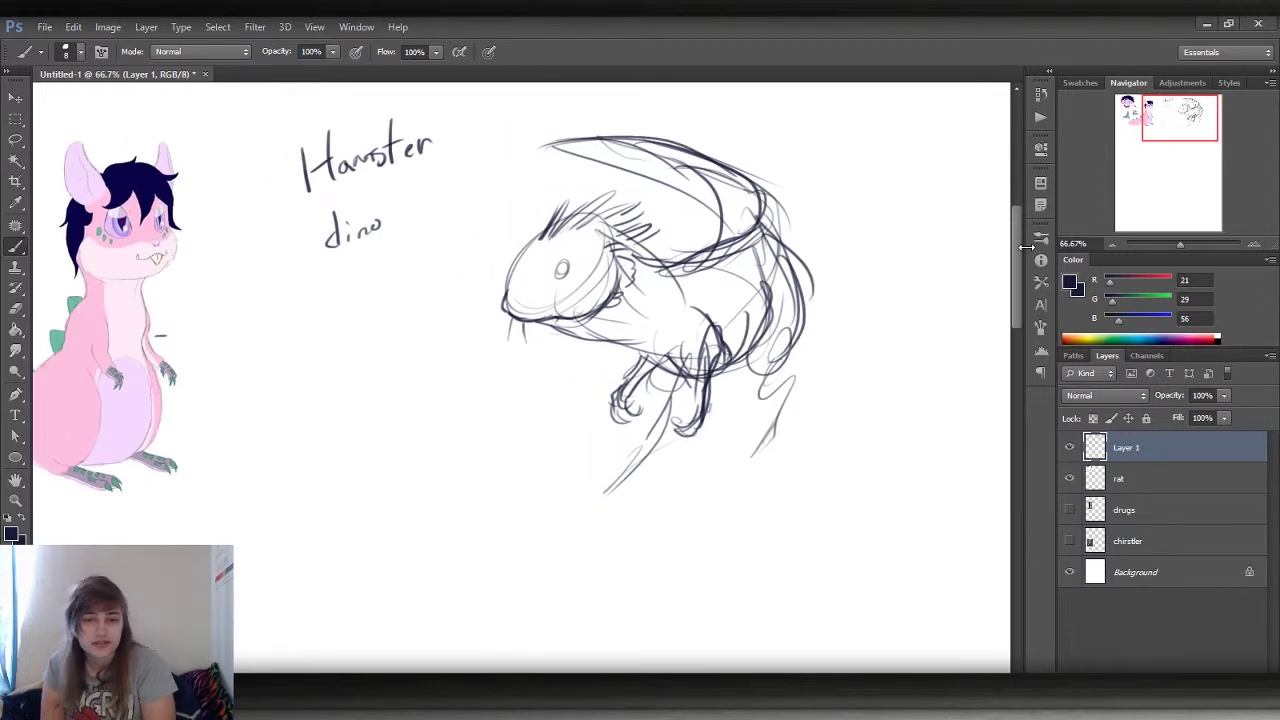
{"action": "left_click_drag", "start_coordinate": [595, 463], "coordinate": [806, 337]}
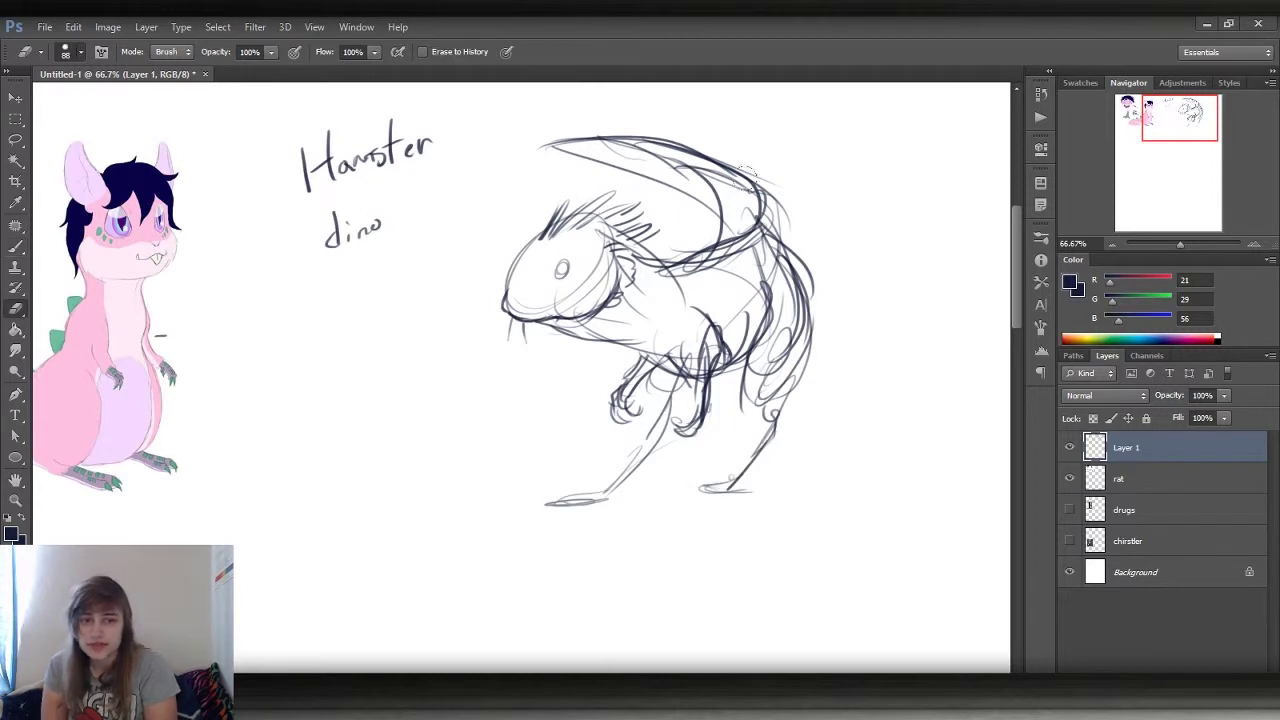
- Redraw the long leg line down to a pointed foot, undoing misplaced strokes
{"action": "left_click_drag", "start_coordinate": [700, 240], "coordinate": [894, 146]}
{"action": "left_click_drag", "start_coordinate": [560, 250], "coordinate": [596, 251]}
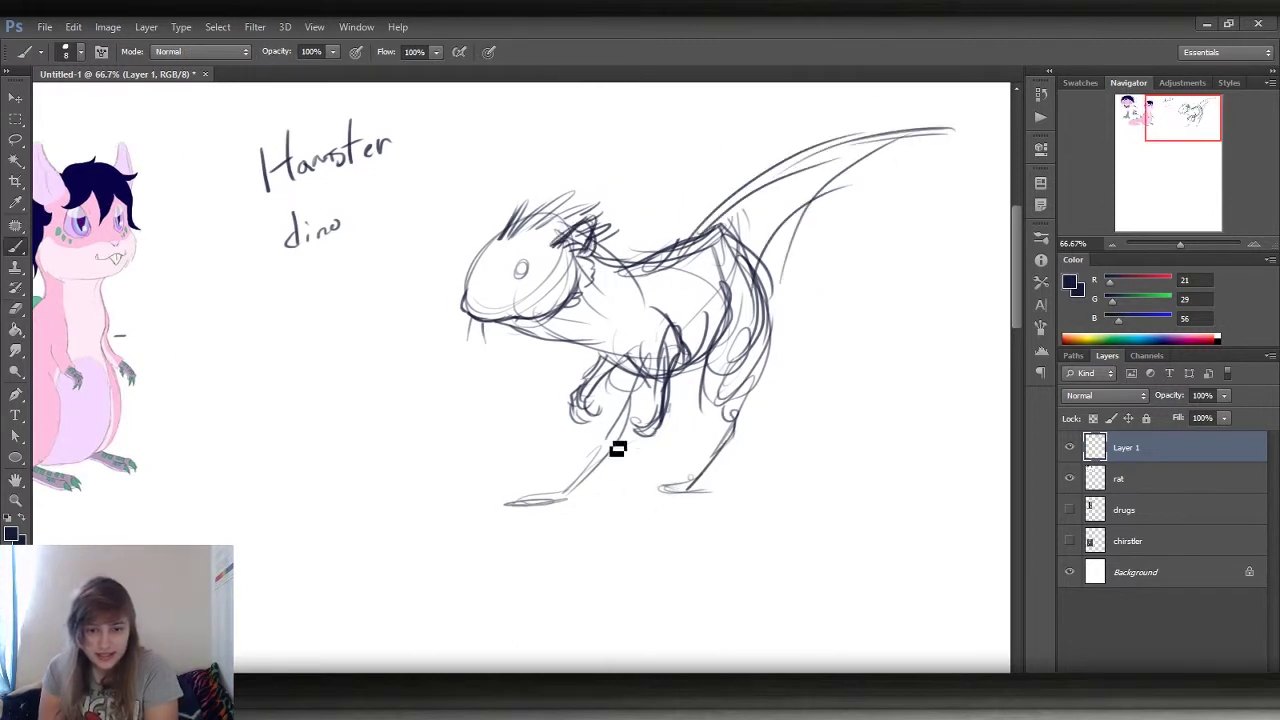
{"action": "mouse_move", "coordinate": [632, 392]}
{"action": "left_mouse_down"}
{"action": "mouse_move", "coordinate": [568, 482]}
{"action": "mouse_move", "coordinate": [555, 489]}
{"action": "mouse_move", "coordinate": [523, 463]}
{"action": "mouse_move", "coordinate": [546, 449]}
{"action": "mouse_move", "coordinate": [566, 506]}
{"action": "mouse_move", "coordinate": [486, 497]}
{"action": "left_mouse_up"}
{"action": "left_click_drag", "start_coordinate": [683, 465], "coordinate": [700, 488]}
{"action": "key", "text": "ctrl+alt+z"}
{"action": "mouse_move", "coordinate": [640, 390]}
{"action": "left_mouse_down"}
{"action": "mouse_move", "coordinate": [617, 523]}
{"action": "mouse_move", "coordinate": [565, 540]}
{"action": "left_mouse_up"}
{"action": "key", "text": "ctrl+alt+z"}
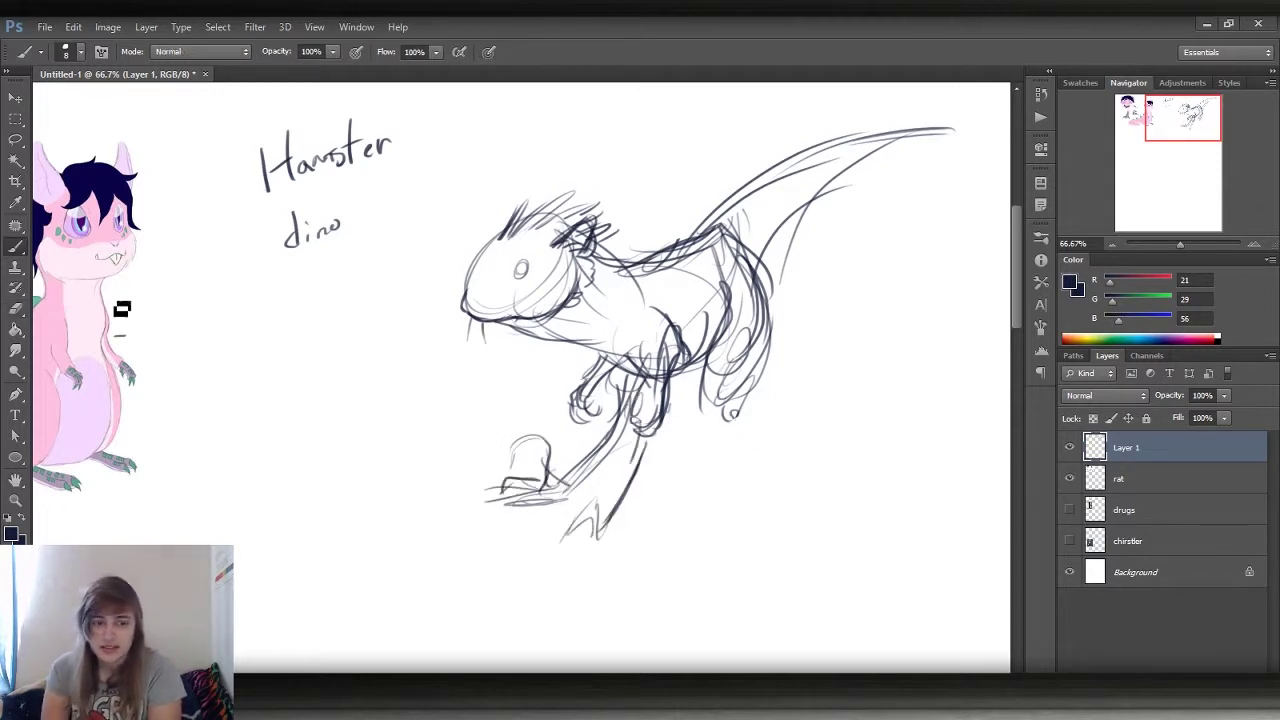
- Shape the oval feet and rounded claws, erasing messy strokes and redrawing the foot
{"action": "left_click_drag", "start_coordinate": [700, 415], "coordinate": [742, 450]}
{"action": "left_click_drag", "start_coordinate": [590, 528], "coordinate": [612, 555]}
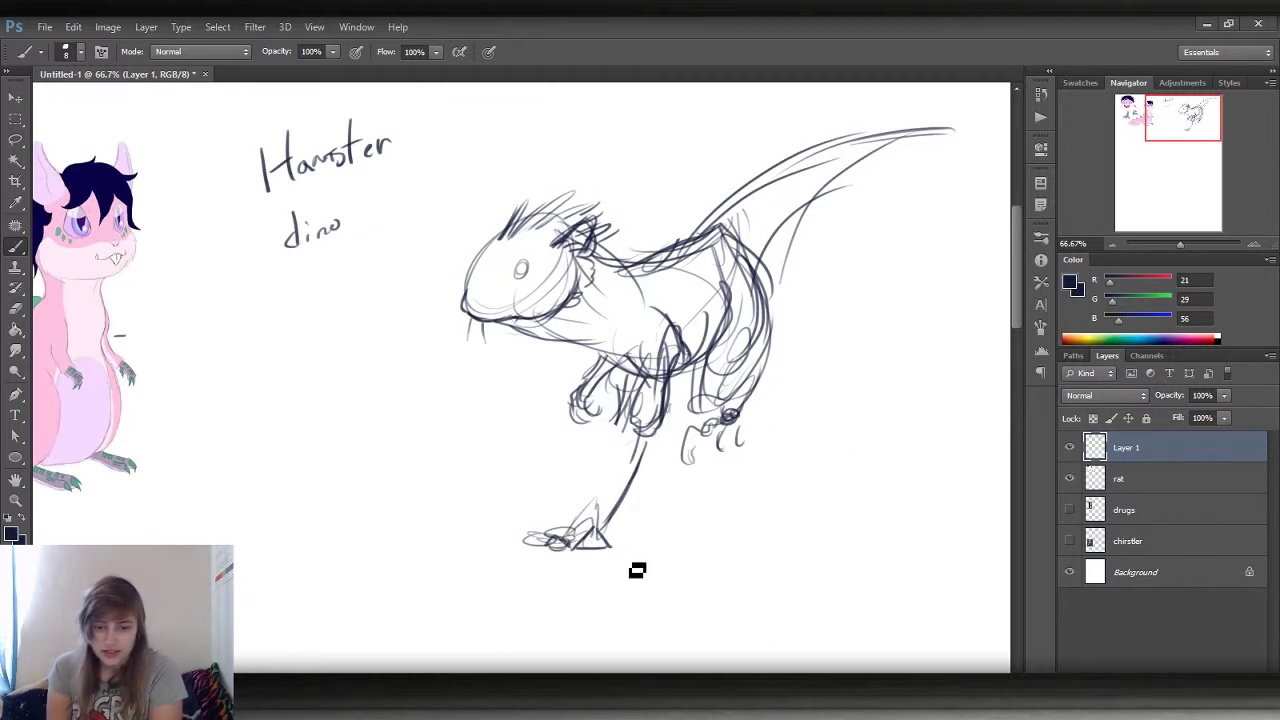
{"action": "left_click_drag", "start_coordinate": [600, 553], "coordinate": [597, 567]}
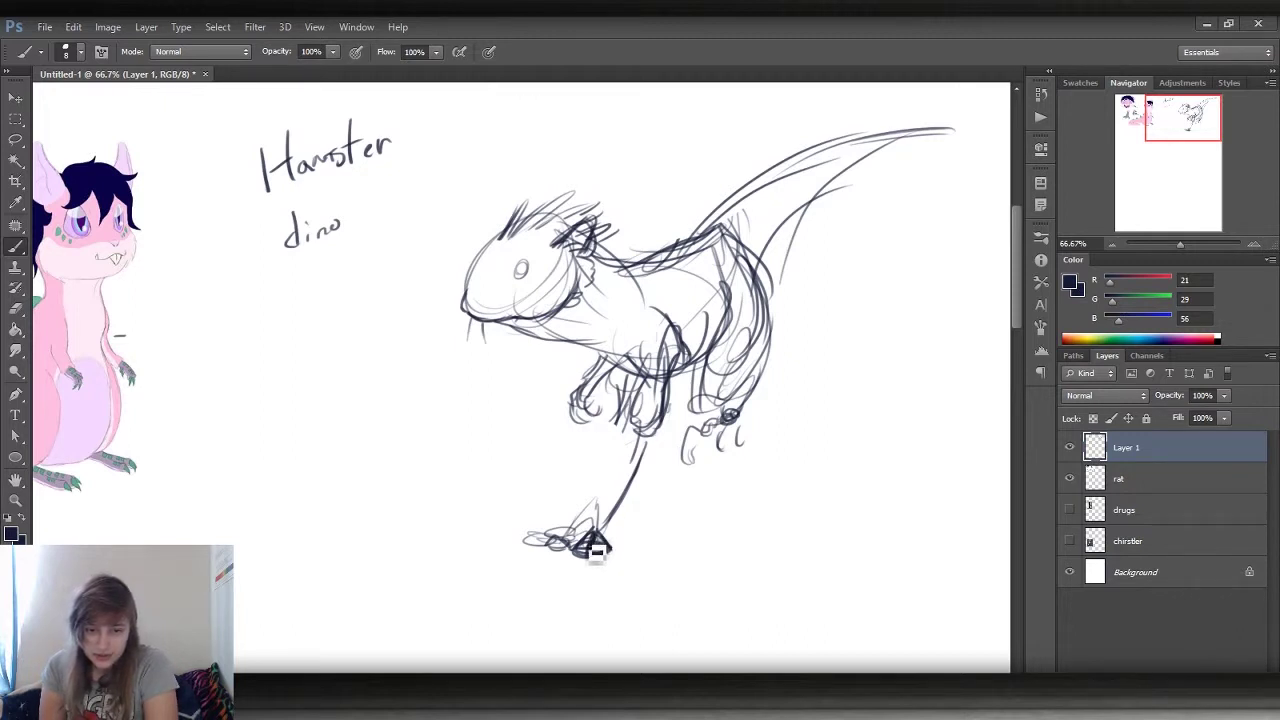
{"action": "mouse_move", "coordinate": [603, 538]}
{"action": "left_mouse_down"}
{"action": "mouse_move", "coordinate": [586, 512]}
{"action": "mouse_move", "coordinate": [618, 540]}
{"action": "left_mouse_up"}
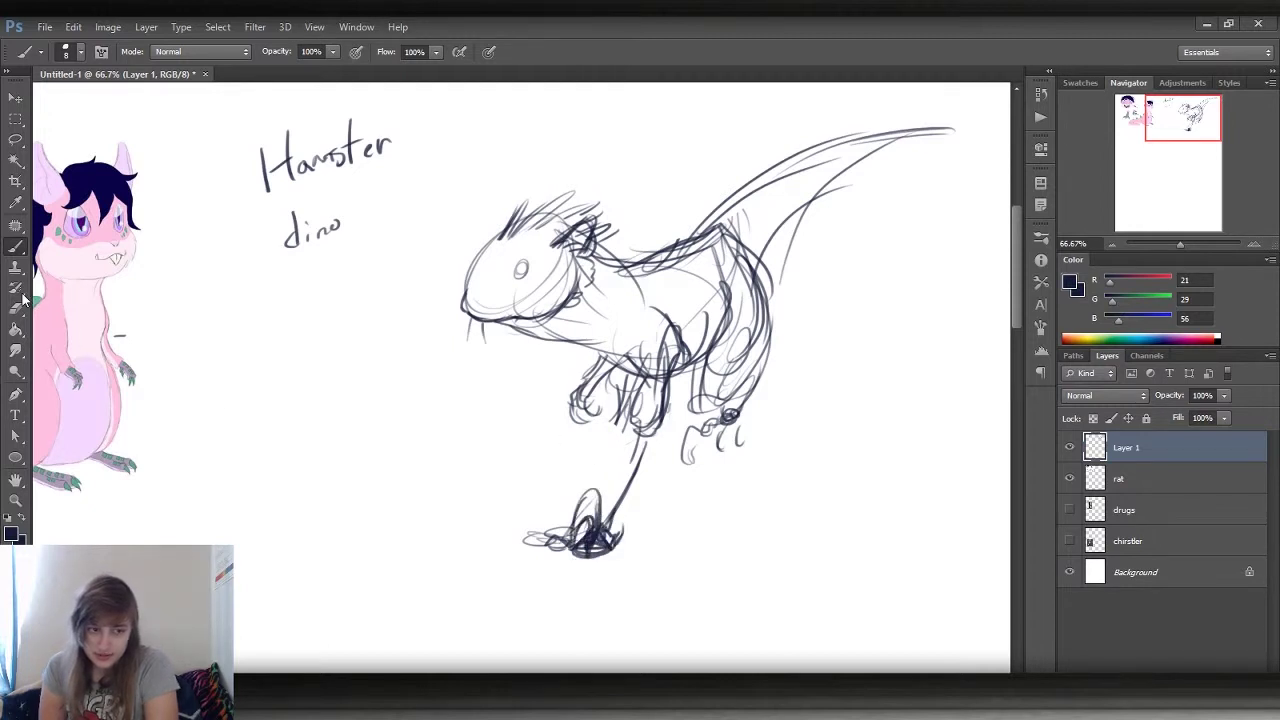
{"action": "key", "text": "e"}
{"action": "left_click_drag", "start_coordinate": [576, 516], "coordinate": [585, 515]}
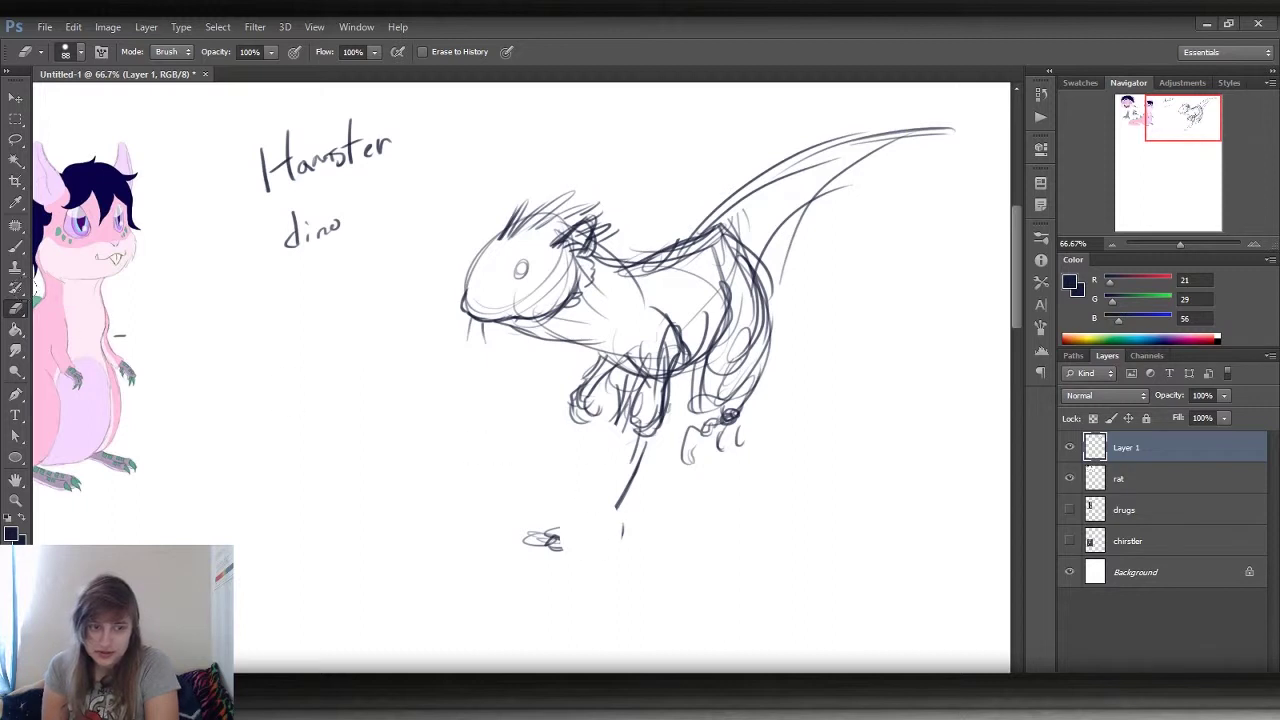
{"action": "key", "text": "b"}
{"action": "left_click_drag", "start_coordinate": [631, 506], "coordinate": [586, 553]}
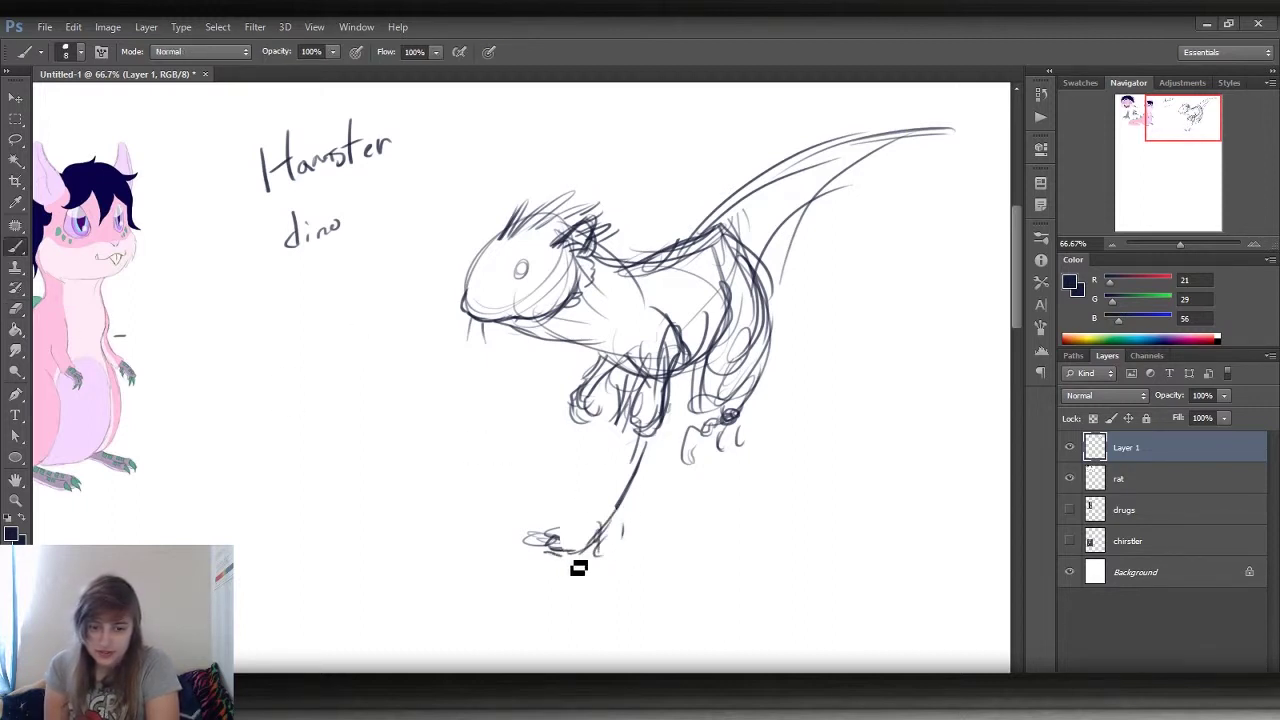
{"action": "mouse_move", "coordinate": [575, 566]}
{"action": "left_mouse_down"}
{"action": "mouse_move", "coordinate": [561, 572]}
{"action": "mouse_move", "coordinate": [533, 545]}
{"action": "mouse_move", "coordinate": [562, 540]}
{"action": "mouse_move", "coordinate": [563, 556]}
{"action": "mouse_move", "coordinate": [603, 523]}
{"action": "mouse_move", "coordinate": [586, 549]}
{"action": "mouse_move", "coordinate": [606, 558]}
{"action": "mouse_move", "coordinate": [589, 557]}
{"action": "mouse_move", "coordinate": [598, 535]}
{"action": "left_mouse_up"}
{"action": "scroll", "coordinate": [634, 320], "scroll_direction": "up", "scroll_amount": 1}
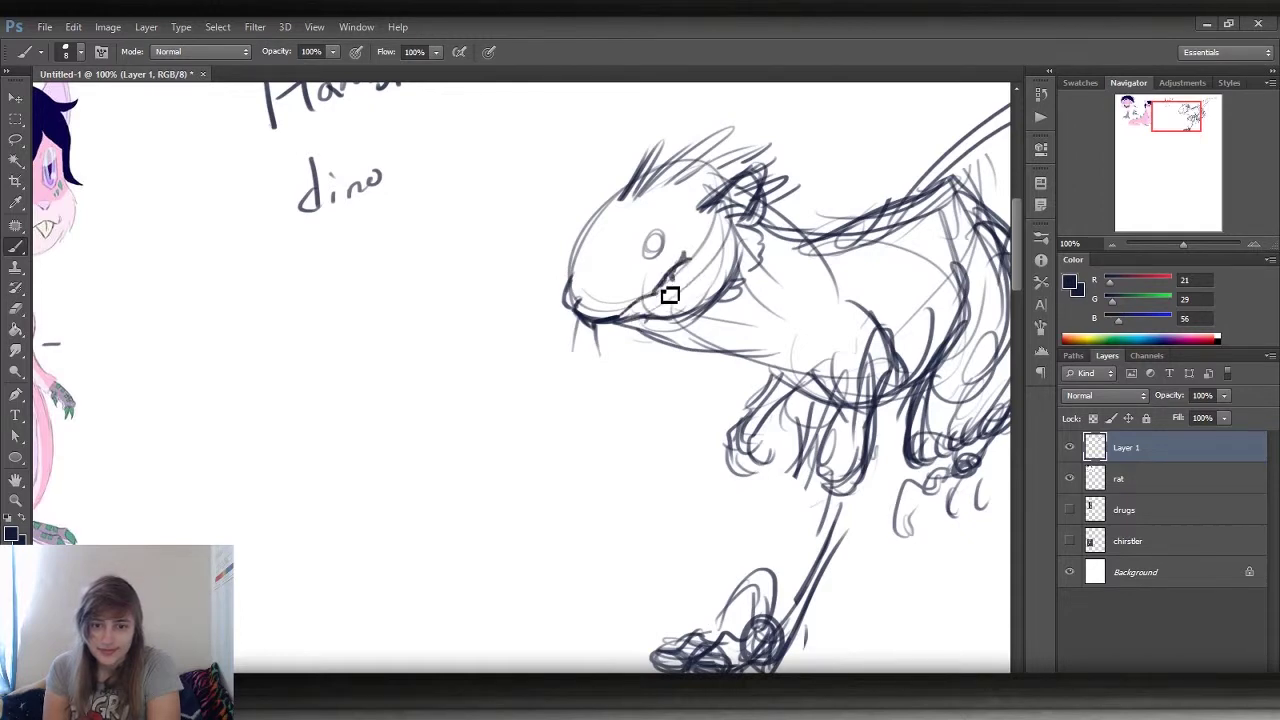
- Extend the mouth line, fill the eye solid dark, add spiky crest hair and trim it
{"action": "left_click_drag", "start_coordinate": [634, 320], "coordinate": [651, 306]}
{"action": "mouse_move", "coordinate": [660, 252]}
{"action": "left_mouse_down"}
{"action": "mouse_move", "coordinate": [652, 245]}
{"action": "mouse_move", "coordinate": [668, 259]}
{"action": "mouse_move", "coordinate": [637, 269]}
{"action": "left_mouse_up"}
{"action": "mouse_move", "coordinate": [590, 196]}
{"action": "left_mouse_down"}
{"action": "mouse_move", "coordinate": [576, 242]}
{"action": "mouse_move", "coordinate": [588, 245]}
{"action": "left_mouse_up"}
{"action": "left_click_drag", "start_coordinate": [620, 150], "coordinate": [590, 225]}
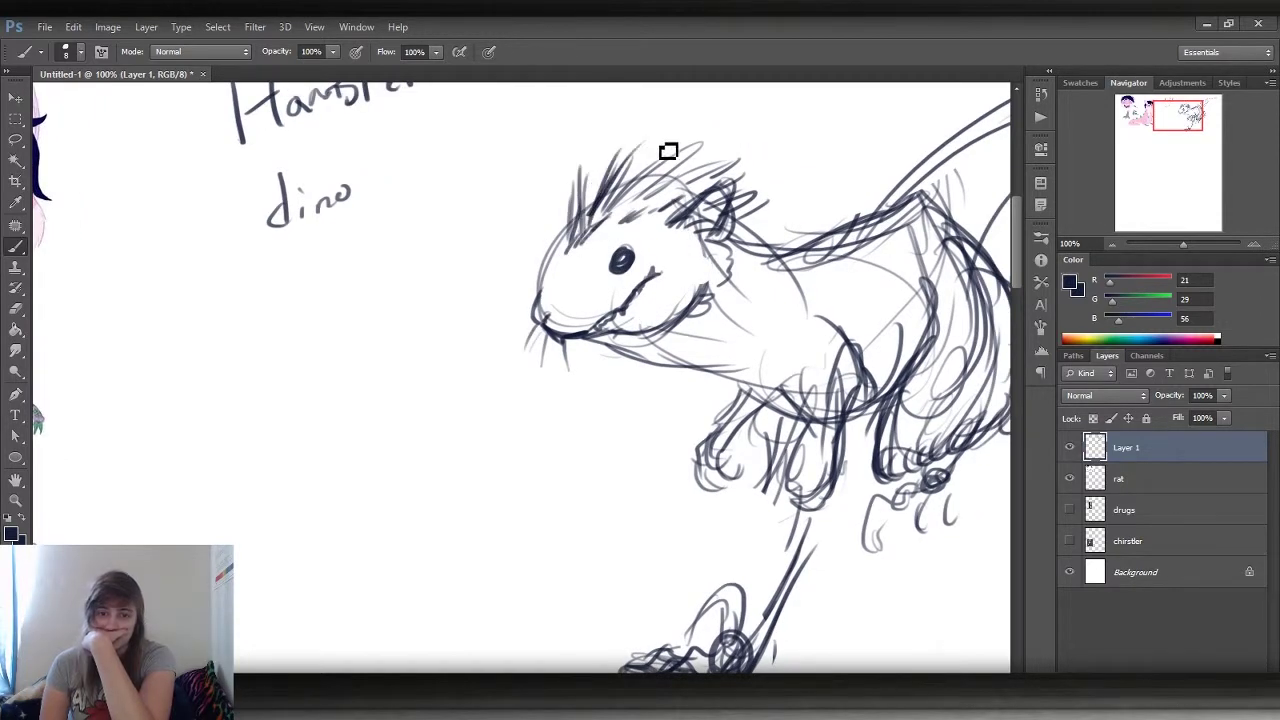
{"action": "left_click", "coordinate": [15, 308]}
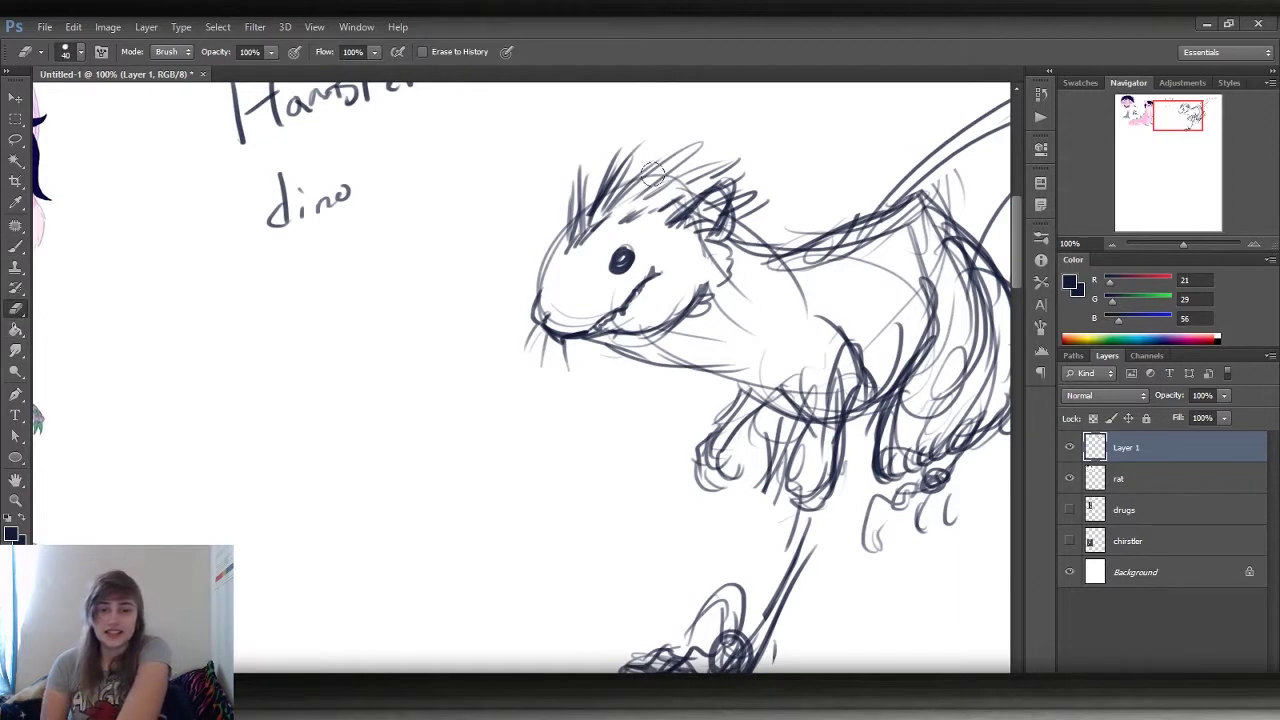
{"action": "left_click_drag", "start_coordinate": [607, 230], "coordinate": [650, 216]}
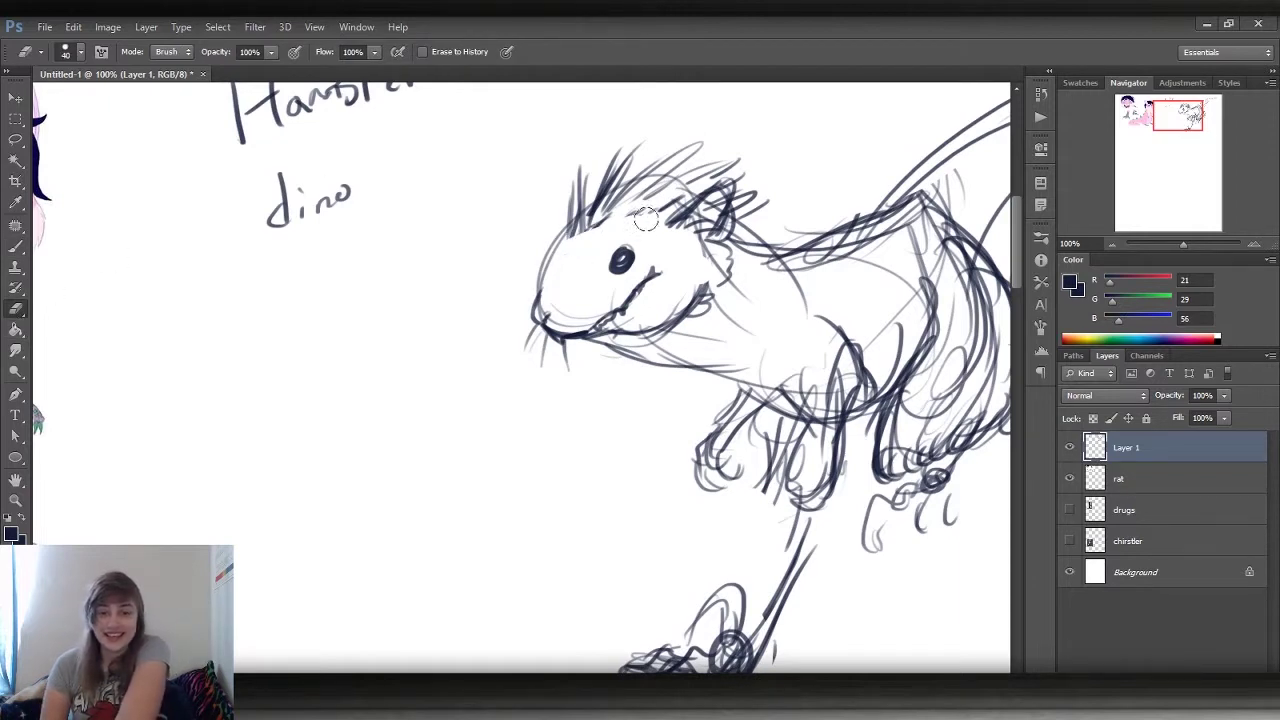
{"action": "left_click", "coordinate": [15, 247]}
{"action": "left_click_drag", "start_coordinate": [1180, 113], "coordinate": [1149, 110]}
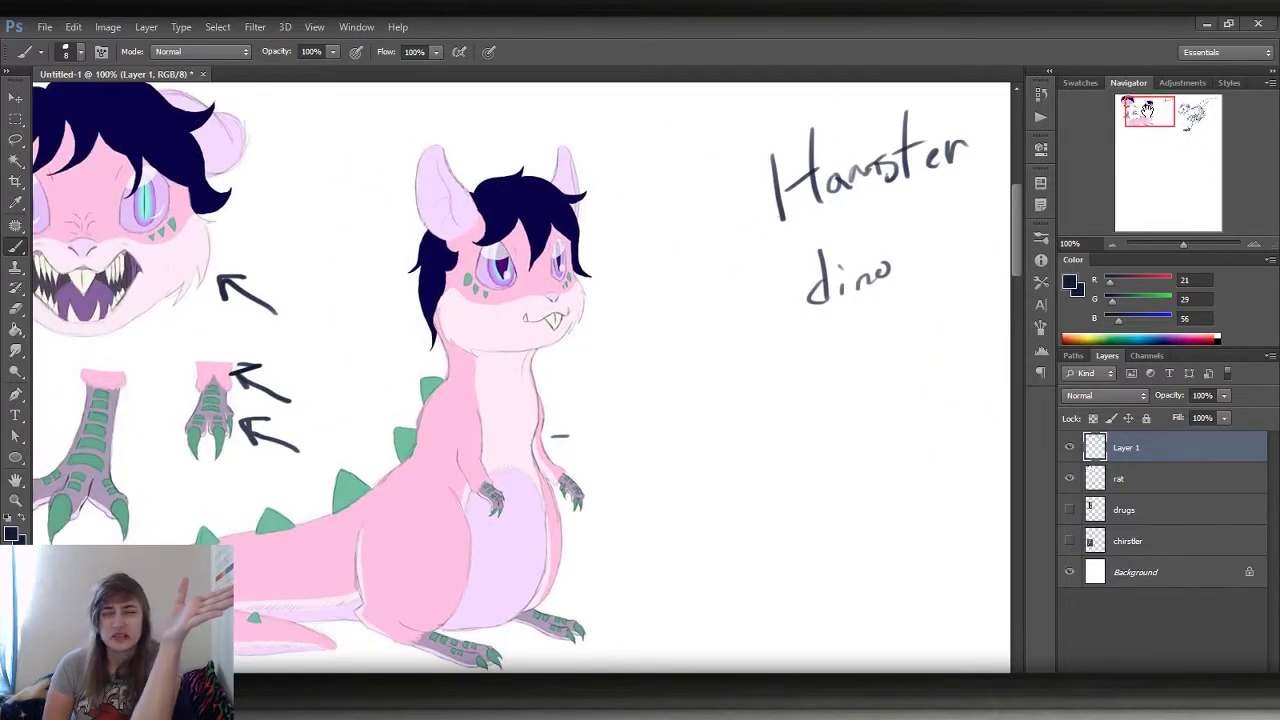
{"action": "left_click_drag", "start_coordinate": [1147, 110], "coordinate": [1180, 110]}
- On a new layer, ink the eye, snout, jaw, cheek fur and fangs
{"action": "key", "text": "ctrl+shift+alt+n"}
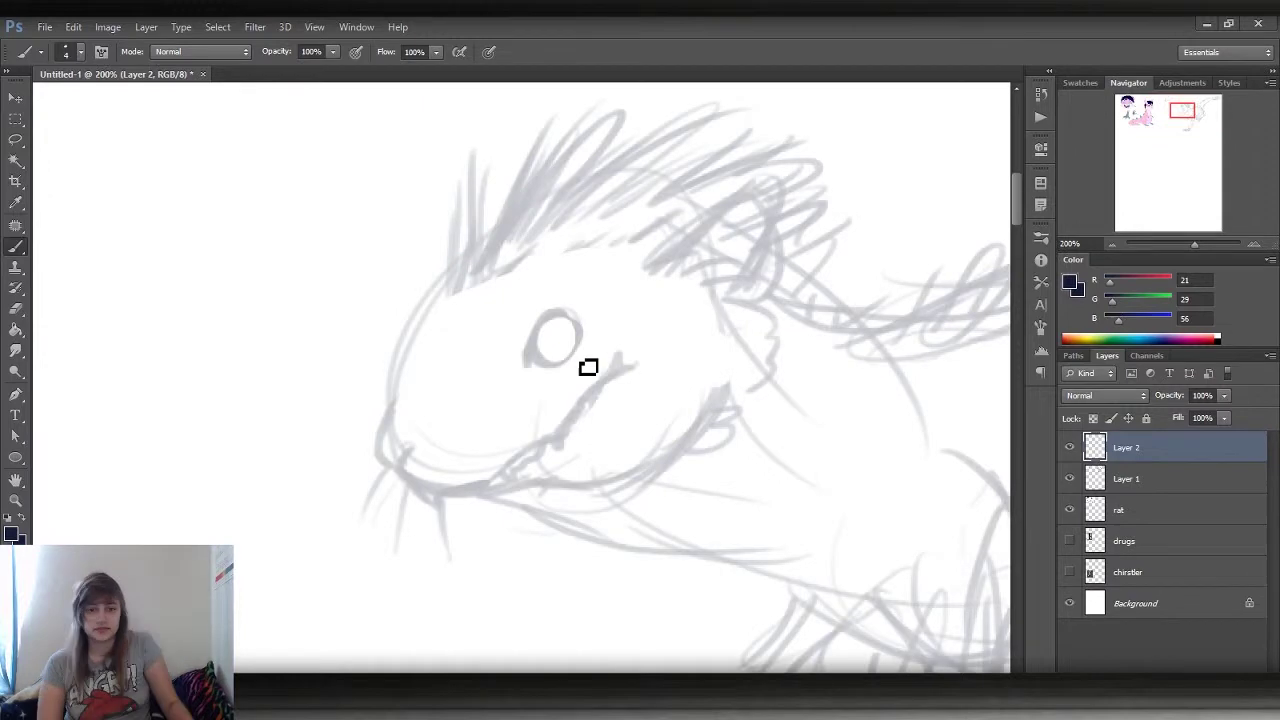
{"action": "left_click_drag", "start_coordinate": [556, 312], "coordinate": [515, 375]}
{"action": "left_click_drag", "start_coordinate": [443, 282], "coordinate": [380, 455]}
{"action": "mouse_move", "coordinate": [603, 365]}
{"action": "left_mouse_down"}
{"action": "mouse_move", "coordinate": [405, 462]}
{"action": "mouse_move", "coordinate": [690, 460]}
{"action": "left_mouse_up"}
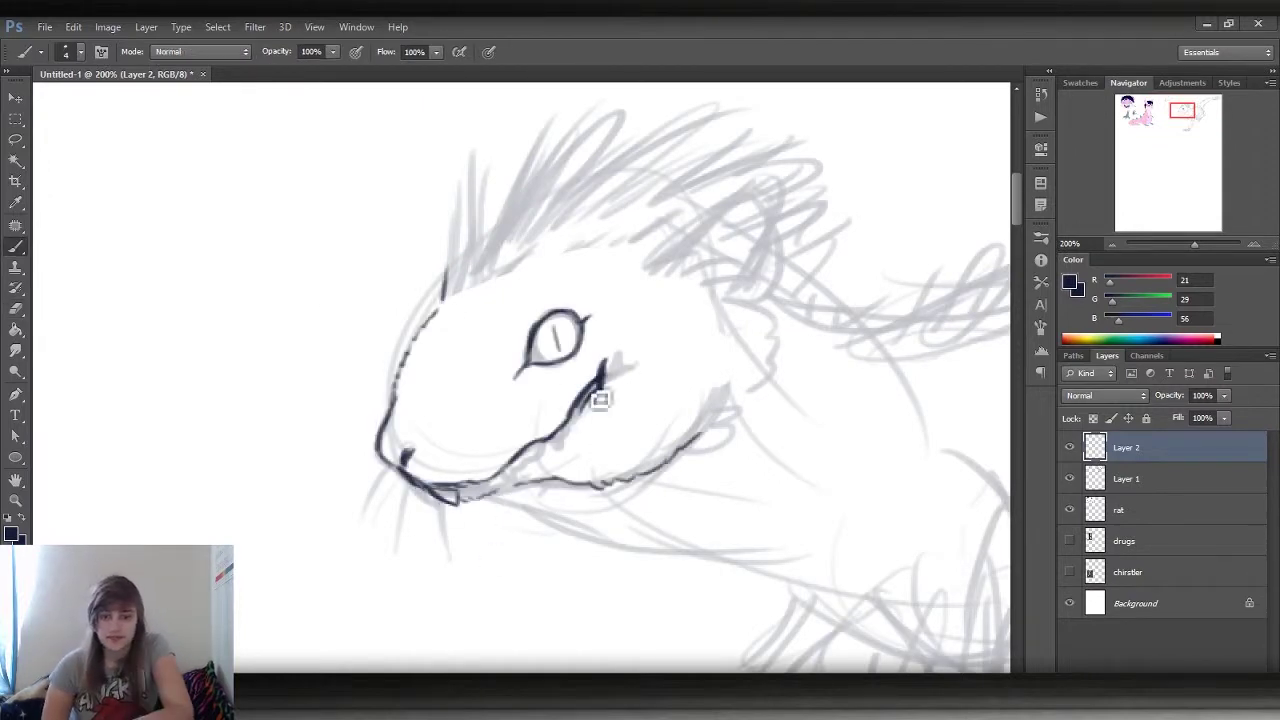
{"action": "left_click_drag", "start_coordinate": [720, 395], "coordinate": [765, 295]}
{"action": "key", "text": "e"}
{"action": "left_click_drag", "start_coordinate": [470, 470], "coordinate": [520, 490]}
{"action": "key", "text": "b"}
- Ink the brow marks, crest fur, neck and chest line, front leg and paw
{"action": "left_click_drag", "start_coordinate": [643, 270], "coordinate": [773, 240]}
{"action": "left_click_drag", "start_coordinate": [520, 300], "coordinate": [650, 220]}
{"action": "left_click_drag", "start_coordinate": [500, 230], "coordinate": [563, 274]}
{"action": "left_click_drag", "start_coordinate": [400, 430], "coordinate": [690, 490]}
{"action": "mouse_move", "coordinate": [455, 150]}
{"action": "left_mouse_down"}
{"action": "mouse_move", "coordinate": [569, 200]}
{"action": "mouse_move", "coordinate": [585, 300]}
{"action": "left_mouse_up"}
{"action": "left_click_drag", "start_coordinate": [1183, 108], "coordinate": [1188, 115]}
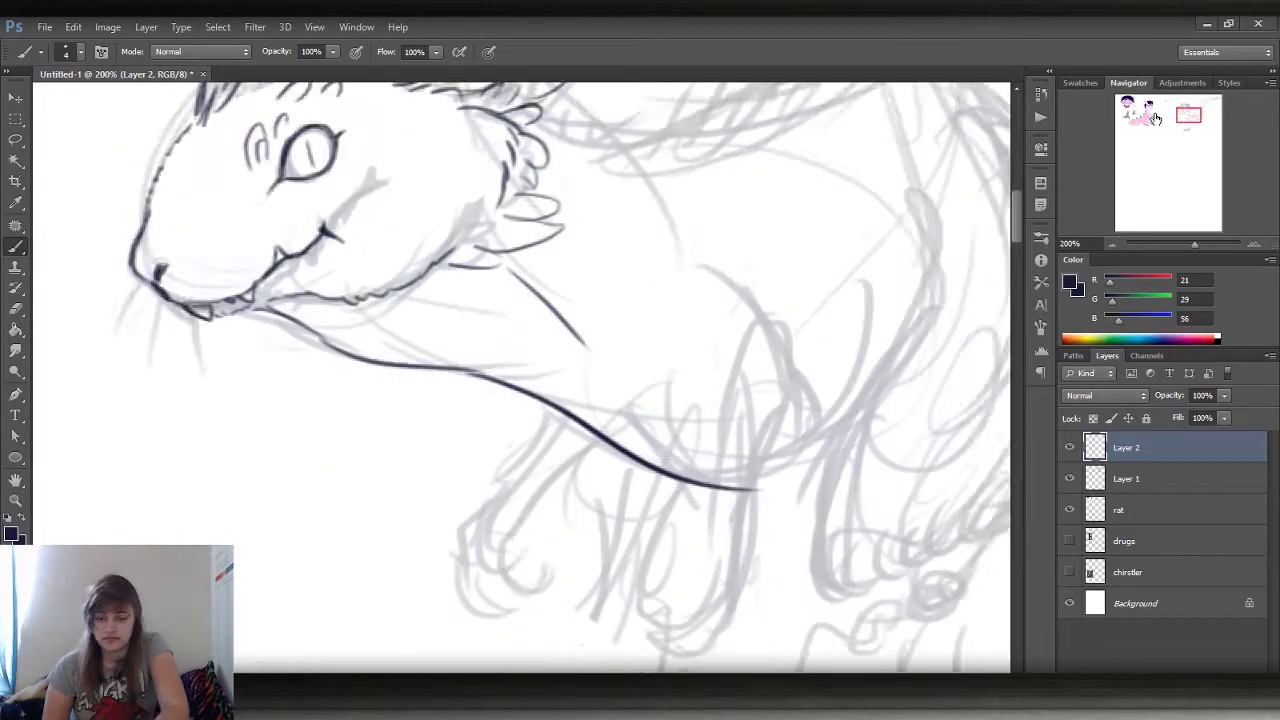
{"action": "left_click_drag", "start_coordinate": [575, 225], "coordinate": [520, 309]}
{"action": "left_click_drag", "start_coordinate": [545, 265], "coordinate": [515, 445]}
- Ink the tail's feathered outline, comparing against the pink reference
{"action": "left_click_drag", "start_coordinate": [530, 350], "coordinate": [531, 406]}
{"action": "left_click_drag", "start_coordinate": [1188, 115], "coordinate": [1160, 116]}
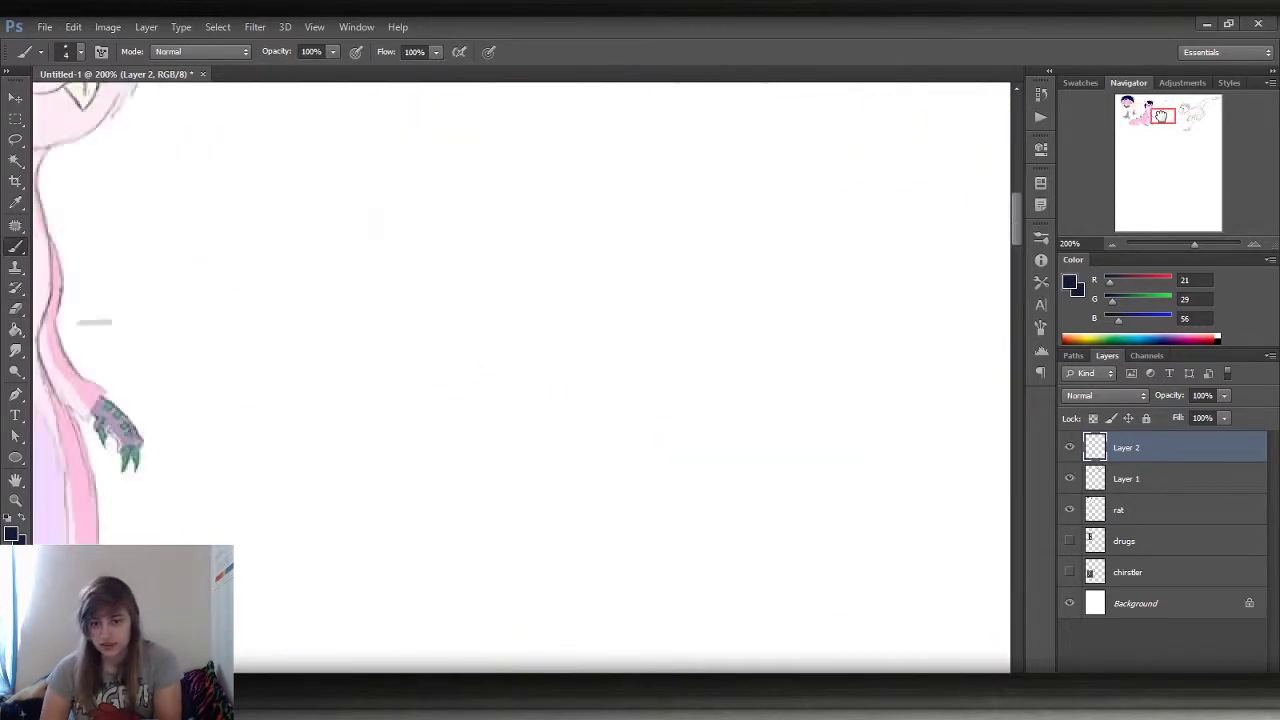
{"action": "left_click_drag", "start_coordinate": [480, 365], "coordinate": [494, 470]}
{"action": "mouse_move", "coordinate": [540, 375]}
{"action": "left_mouse_down"}
{"action": "mouse_move", "coordinate": [500, 480]}
{"action": "mouse_move", "coordinate": [790, 220]}
{"action": "left_mouse_up"}
{"action": "left_click_drag", "start_coordinate": [575, 430], "coordinate": [790, 145]}
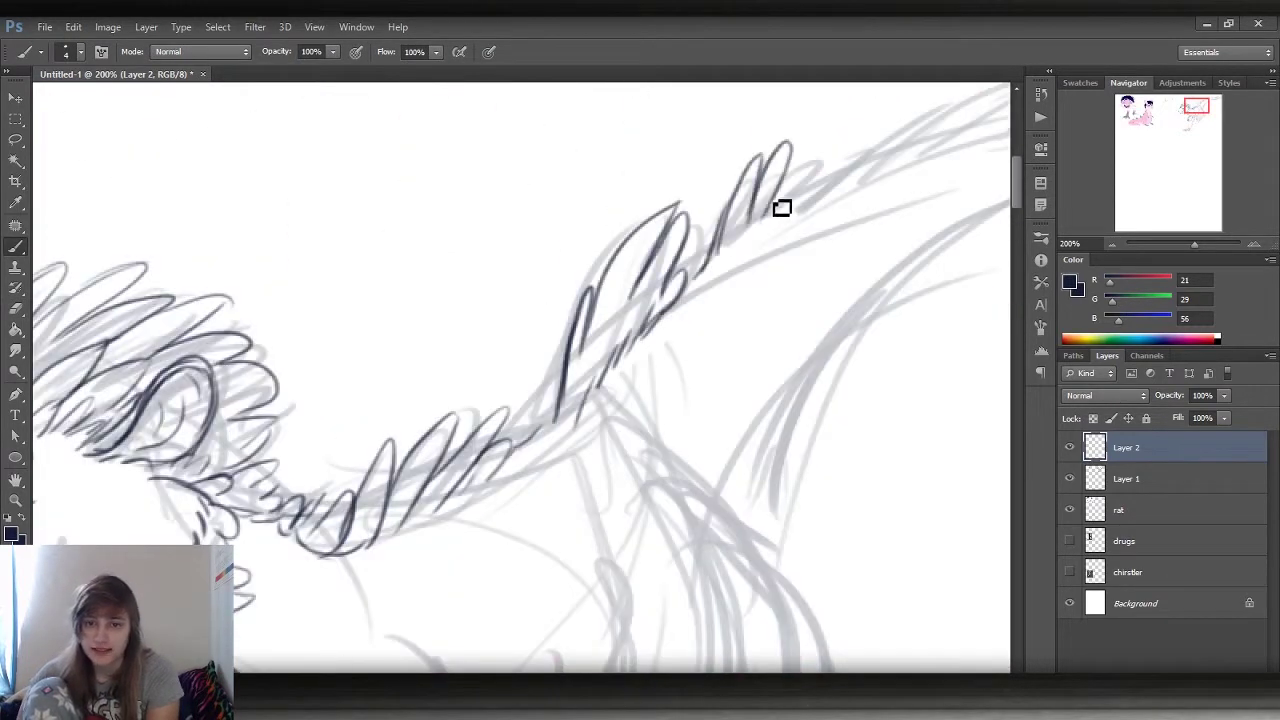
- Ink the front and hind leg outlines with paw detail strokes
{"action": "mouse_move", "coordinate": [1195, 108]}
{"action": "left_mouse_down"}
{"action": "mouse_move", "coordinate": [1160, 112]}
{"action": "mouse_move", "coordinate": [1195, 106]}
{"action": "left_mouse_up"}
{"action": "left_click_drag", "start_coordinate": [620, 300], "coordinate": [686, 231]}
{"action": "left_click_drag", "start_coordinate": [1195, 106], "coordinate": [1192, 118]}
{"action": "left_click_drag", "start_coordinate": [683, 238], "coordinate": [645, 520]}
{"action": "left_click_drag", "start_coordinate": [582, 238], "coordinate": [610, 580]}
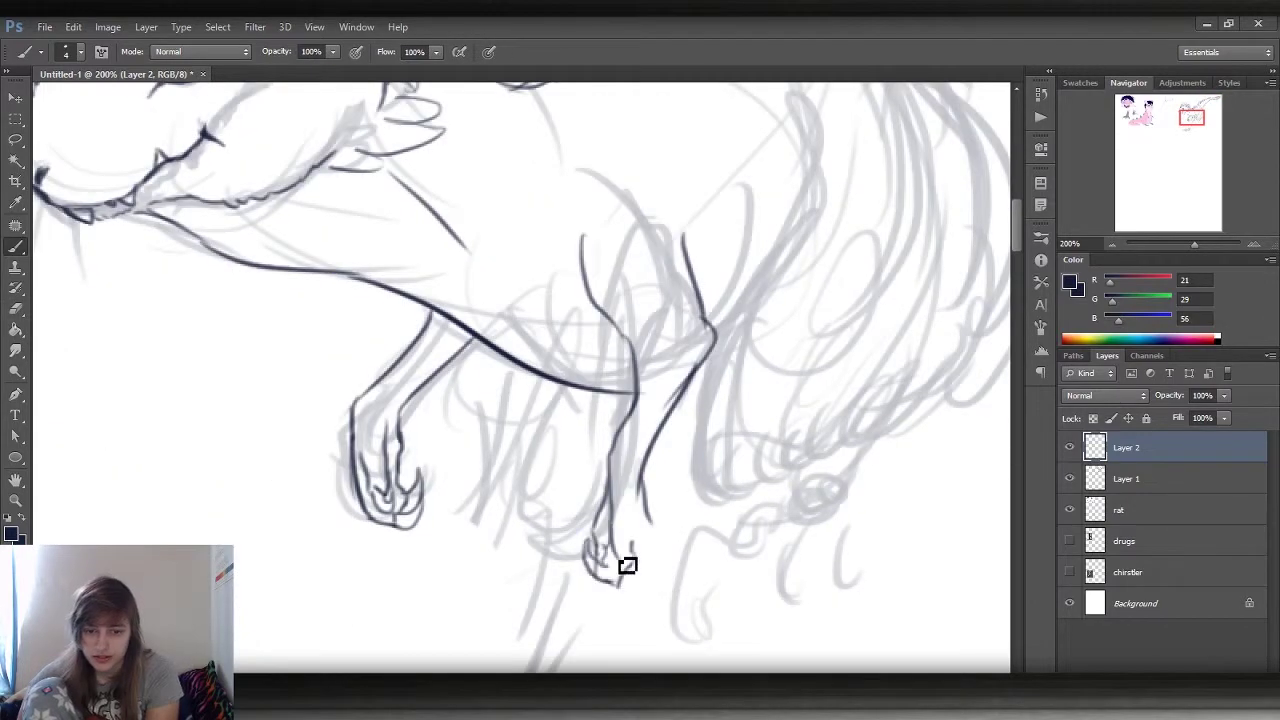
{"action": "left_click_drag", "start_coordinate": [645, 470], "coordinate": [615, 575]}
{"action": "left_click_drag", "start_coordinate": [640, 330], "coordinate": [590, 540]}
- Outline the big foot's heel and toes, checking the reference's feet
{"action": "key", "text": "ctrl+plus"}
{"action": "mouse_move", "coordinate": [1192, 118]}
{"action": "left_mouse_down"}
{"action": "mouse_move", "coordinate": [1150, 110]}
{"action": "mouse_move", "coordinate": [1190, 126]}
{"action": "left_mouse_up"}
{"action": "key", "text": "ctrl+minus"}
{"action": "left_click_drag", "start_coordinate": [510, 440], "coordinate": [525, 450]}
{"action": "left_click_drag", "start_coordinate": [520, 360], "coordinate": [405, 405]}
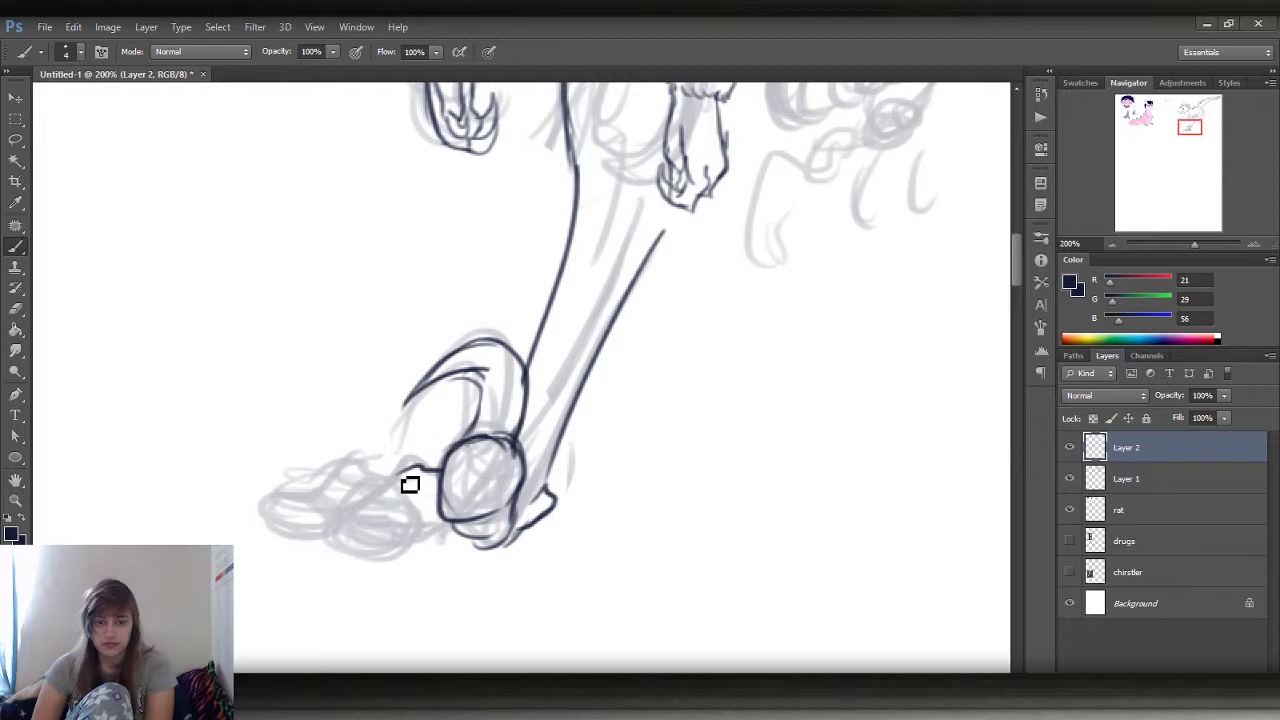
{"action": "left_click_drag", "start_coordinate": [410, 484], "coordinate": [400, 434]}
{"action": "mouse_move", "coordinate": [440, 540]}
{"action": "left_mouse_down"}
{"action": "mouse_move", "coordinate": [363, 554]}
{"action": "mouse_move", "coordinate": [386, 531]}
{"action": "left_mouse_up"}
{"action": "mouse_move", "coordinate": [260, 535]}
{"action": "left_mouse_down"}
{"action": "mouse_move", "coordinate": [370, 546]}
{"action": "mouse_move", "coordinate": [554, 349]}
{"action": "mouse_move", "coordinate": [708, 373]}
{"action": "mouse_move", "coordinate": [709, 446]}
{"action": "mouse_move", "coordinate": [720, 383]}
{"action": "mouse_move", "coordinate": [714, 443]}
{"action": "mouse_move", "coordinate": [726, 457]}
{"action": "mouse_move", "coordinate": [748, 393]}
{"action": "left_mouse_up"}
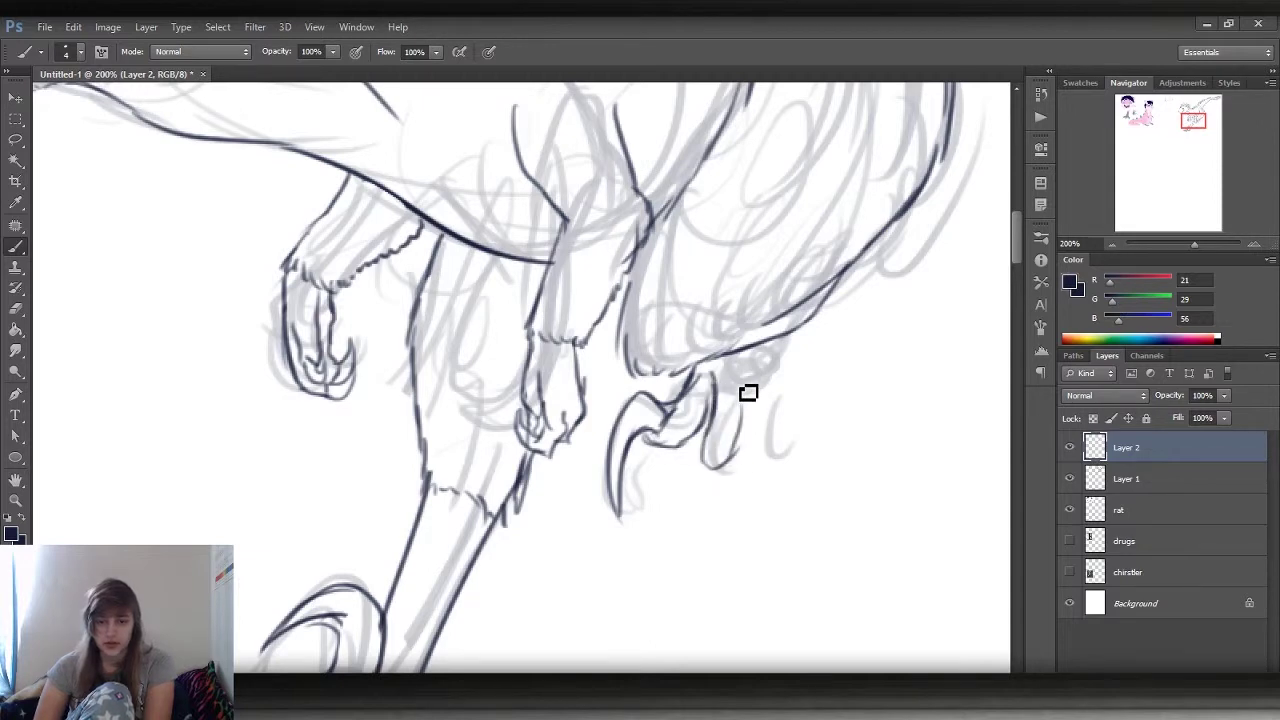
- Redo the hind foot claws, erase stray lines, and zoom out to the whole dino
{"action": "key", "text": "ctrl+alt+z"}
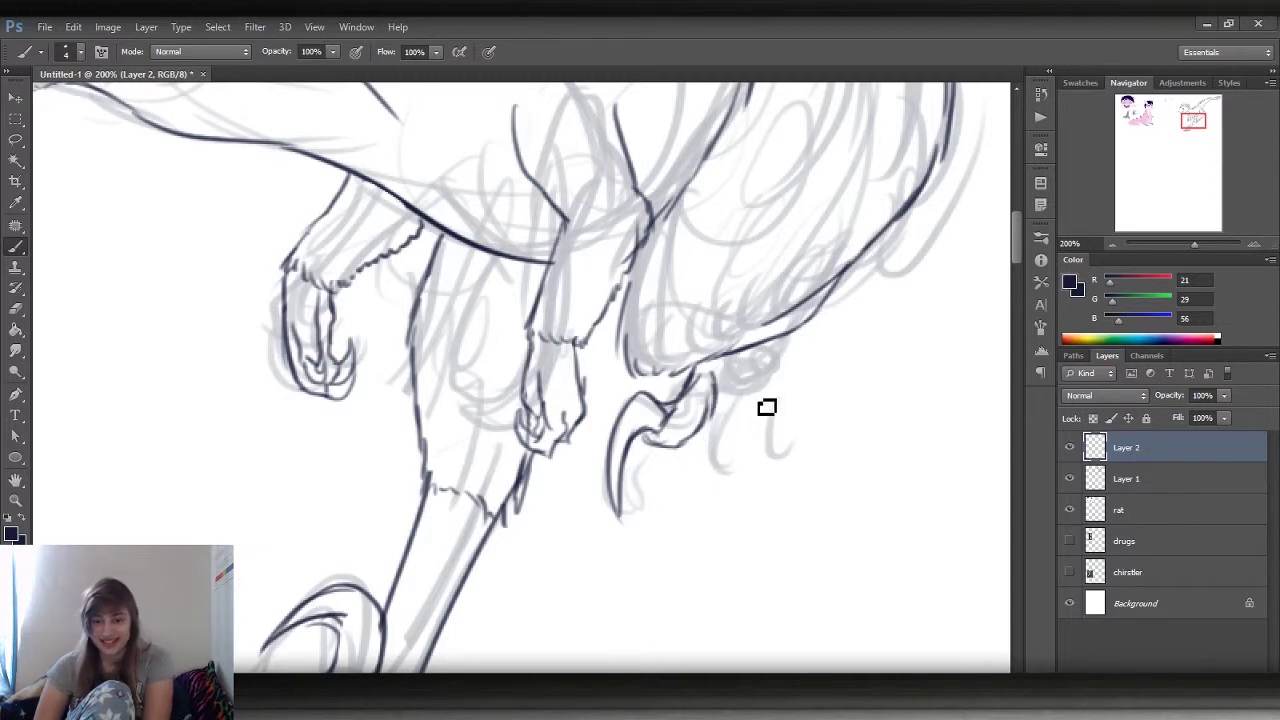
{"action": "key", "text": "ctrl+alt+z"}
{"action": "key", "text": "ctrl+alt+z"}
{"action": "key", "text": "ctrl+alt+z"}
{"action": "mouse_move", "coordinate": [723, 393]}
{"action": "left_mouse_down"}
{"action": "mouse_move", "coordinate": [734, 483]}
{"action": "mouse_move", "coordinate": [751, 457]}
{"action": "mouse_move", "coordinate": [751, 380]}
{"action": "mouse_move", "coordinate": [768, 417]}
{"action": "left_mouse_up"}
{"action": "mouse_move", "coordinate": [771, 466]}
{"action": "left_mouse_down"}
{"action": "mouse_move", "coordinate": [791, 414]}
{"action": "mouse_move", "coordinate": [762, 484]}
{"action": "mouse_move", "coordinate": [771, 449]}
{"action": "mouse_move", "coordinate": [723, 451]}
{"action": "mouse_move", "coordinate": [734, 460]}
{"action": "left_mouse_up"}
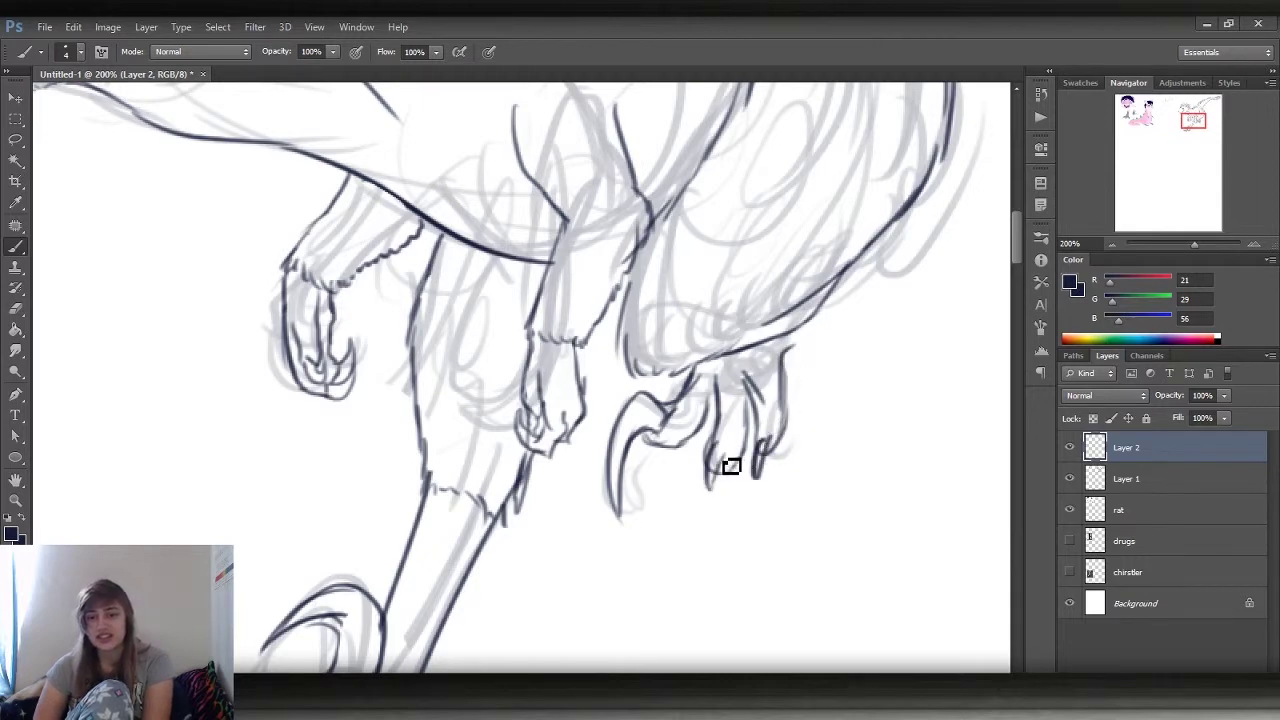
{"action": "key", "text": "e"}
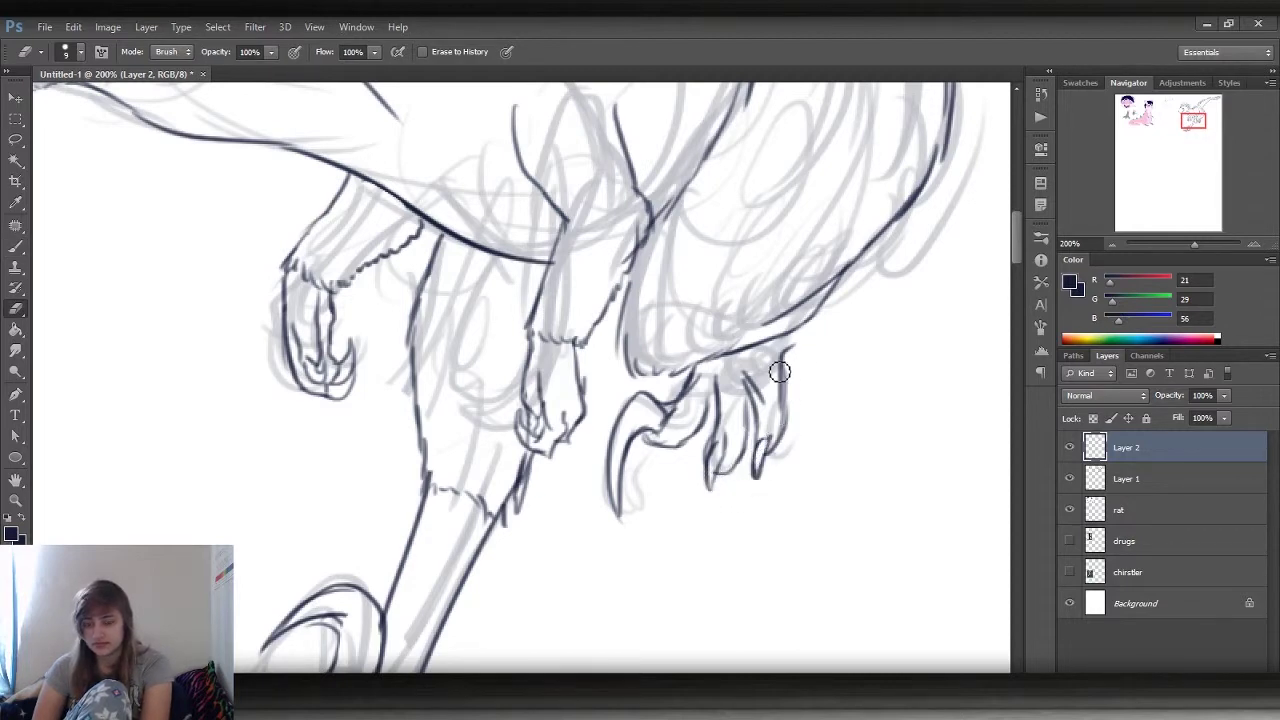
{"action": "key", "text": "b"}
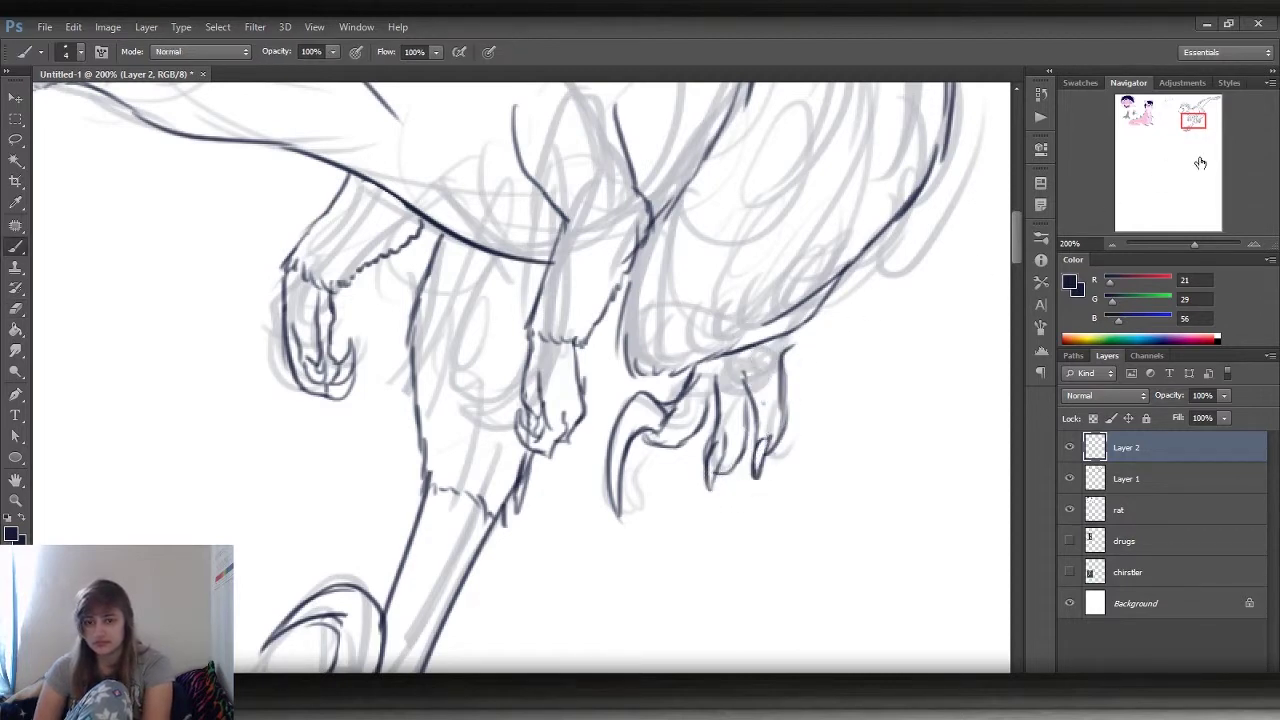
{"action": "left_click_drag", "start_coordinate": [1125, 241], "coordinate": [1179, 243]}
{"action": "left_click_drag", "start_coordinate": [1178, 155], "coordinate": [1193, 122]}
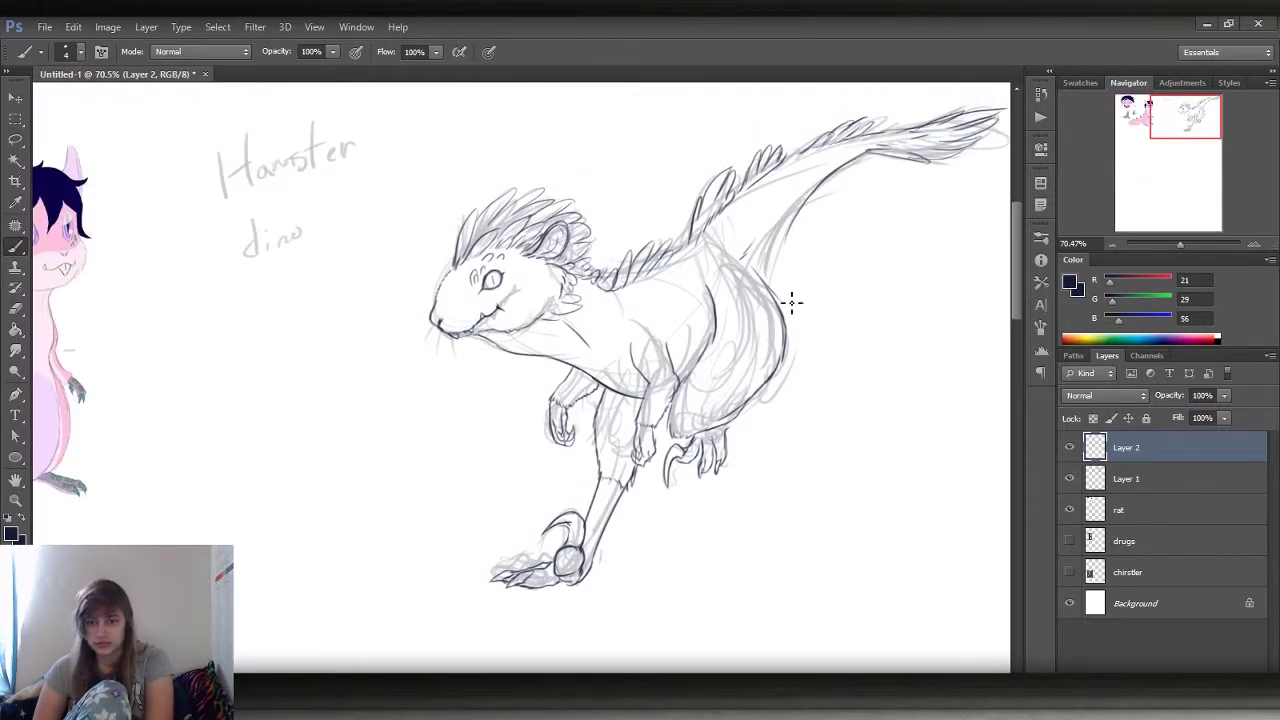
- Hide the sketch layer and brush reference-sampled lavender-pink over chest and belly on a new layer
{"action": "left_click", "coordinate": [1069, 479]}
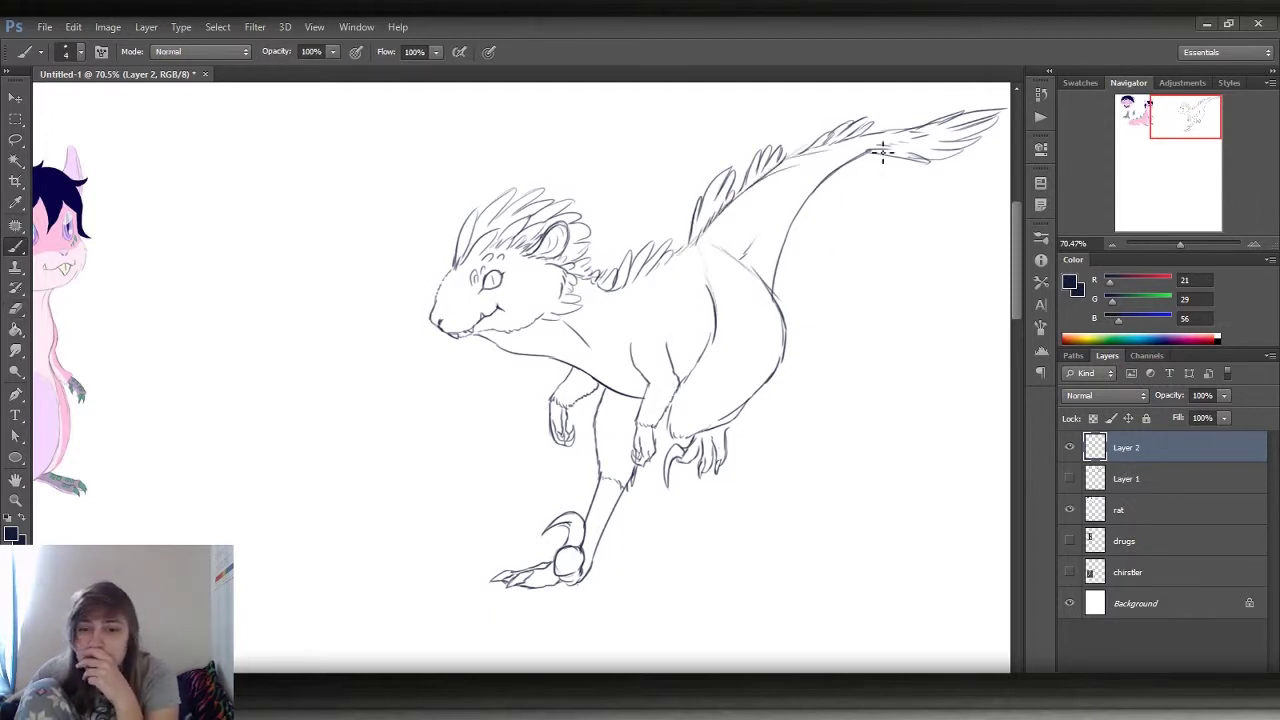
{"action": "key", "text": "ctrl+shift+alt+n"}
{"action": "left_click", "coordinate": [42, 398], "text": "alt"}
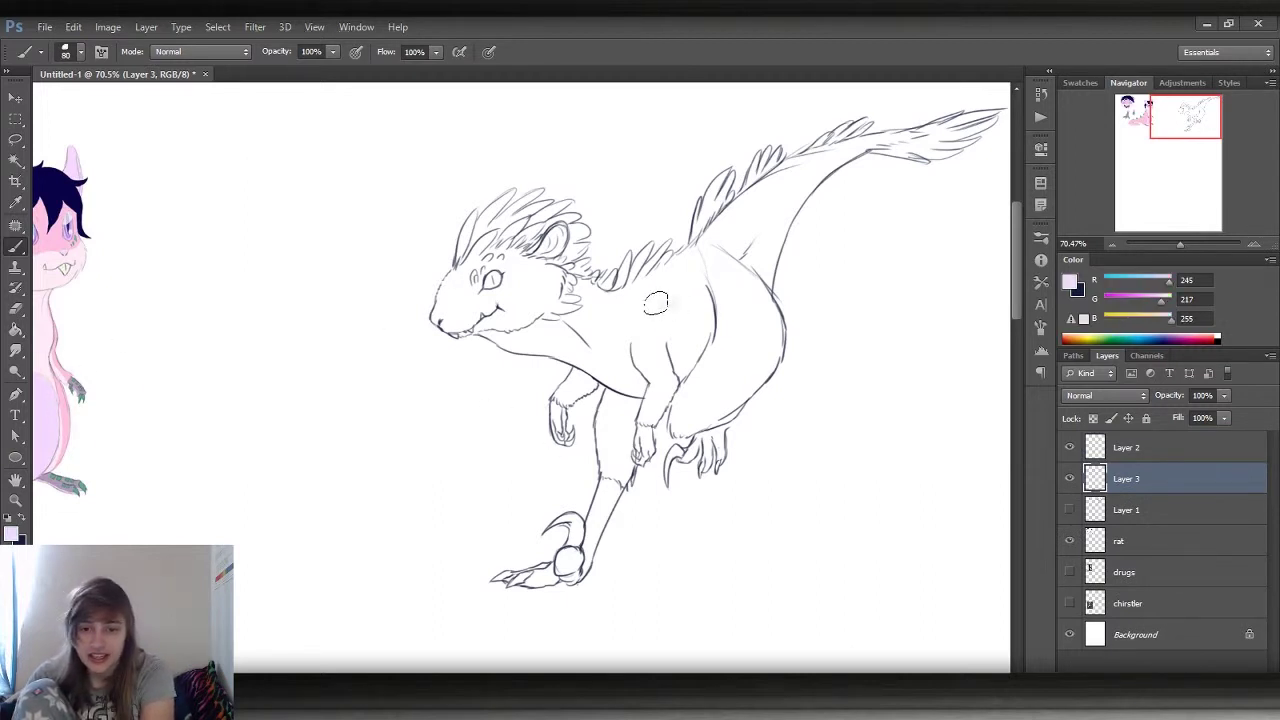
{"action": "mouse_move", "coordinate": [655, 303]}
{"action": "left_mouse_down"}
{"action": "mouse_move", "coordinate": [630, 330]}
{"action": "mouse_move", "coordinate": [620, 375]}
{"action": "mouse_move", "coordinate": [600, 385]}
{"action": "mouse_move", "coordinate": [558, 337]}
{"action": "mouse_move", "coordinate": [470, 280]}
{"action": "mouse_move", "coordinate": [700, 290]}
{"action": "mouse_move", "coordinate": [790, 190]}
{"action": "mouse_move", "coordinate": [722, 366]}
{"action": "mouse_move", "coordinate": [640, 440]}
{"action": "mouse_move", "coordinate": [690, 480]}
{"action": "left_mouse_up"}
{"action": "key", "text": "i"}
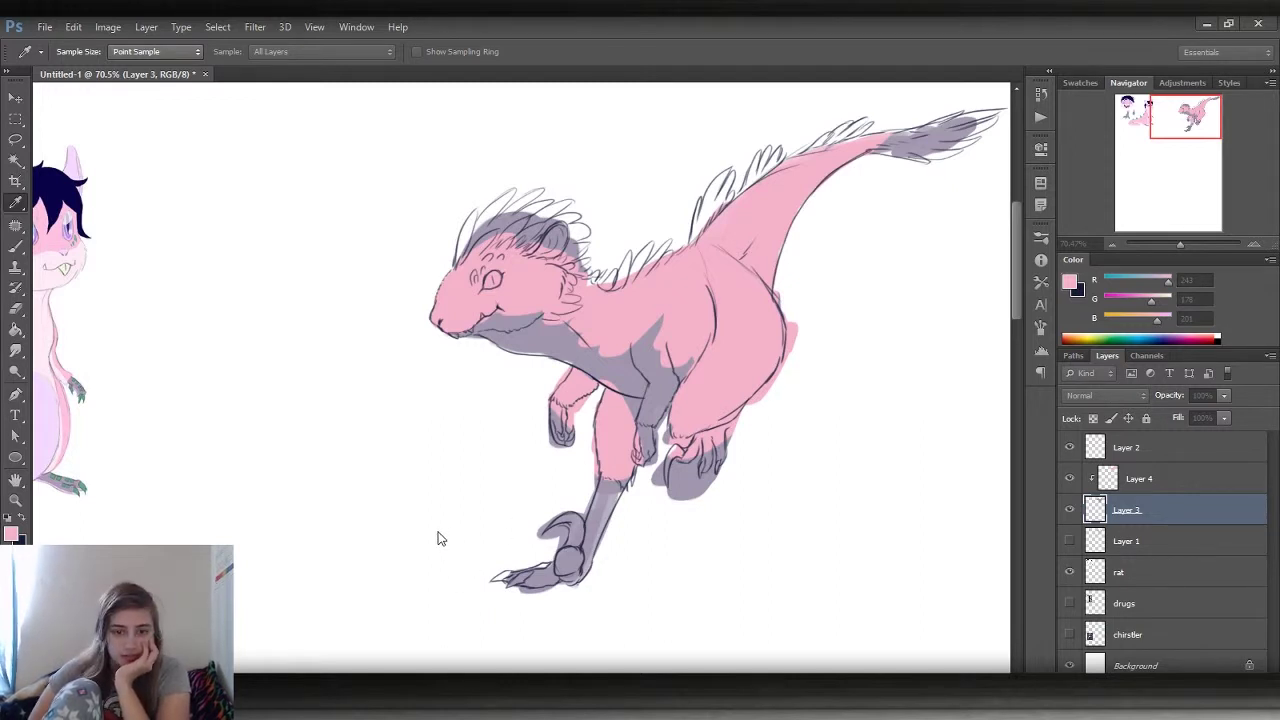
{"action": "key", "text": "ctrl+shift+n"}
- Paint lighter pink over the belly and light pink strokes along the thigh
{"action": "key", "text": "b"}
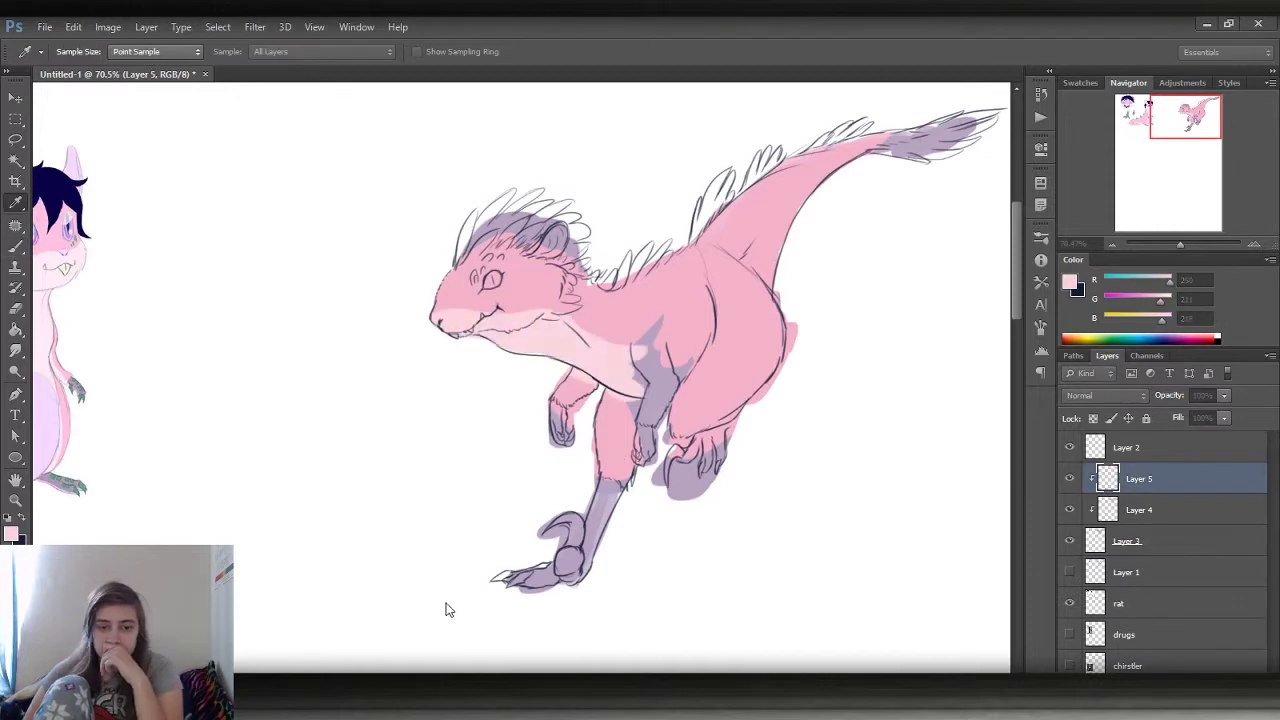
{"action": "left_click_drag", "start_coordinate": [443, 606], "coordinate": [745, 195]}
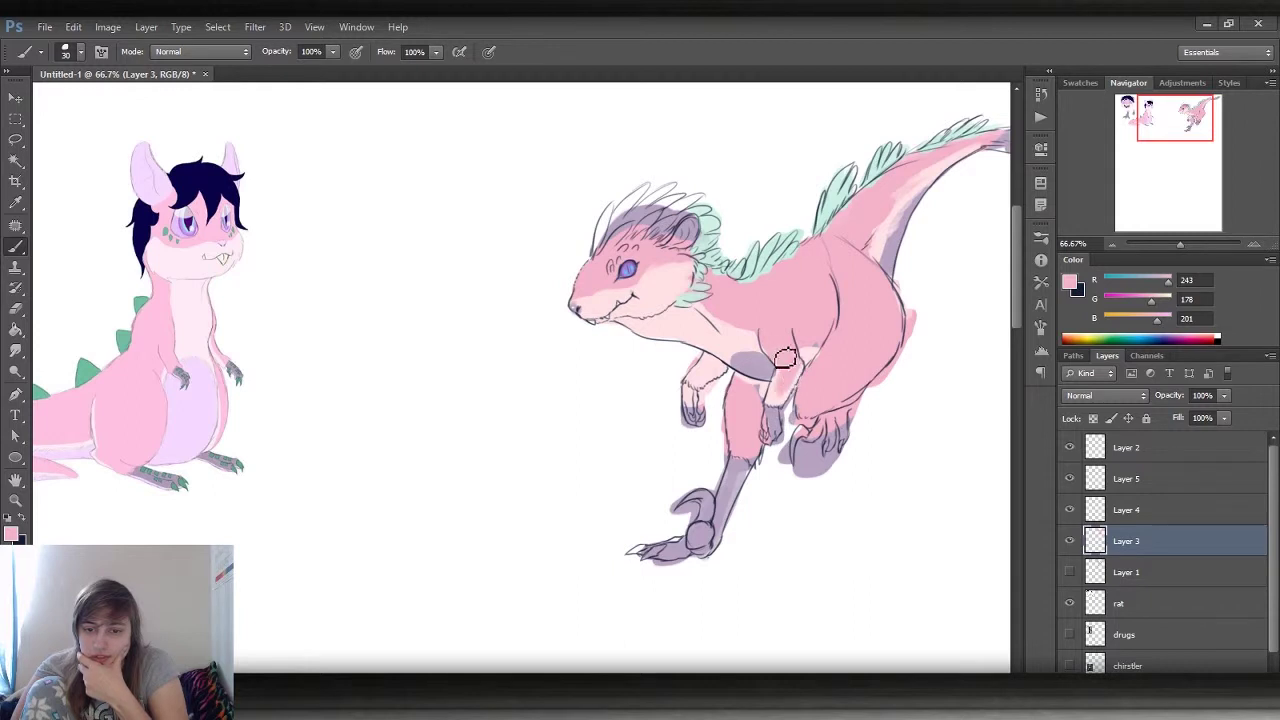
{"action": "left_click", "coordinate": [714, 339], "text": "alt"}
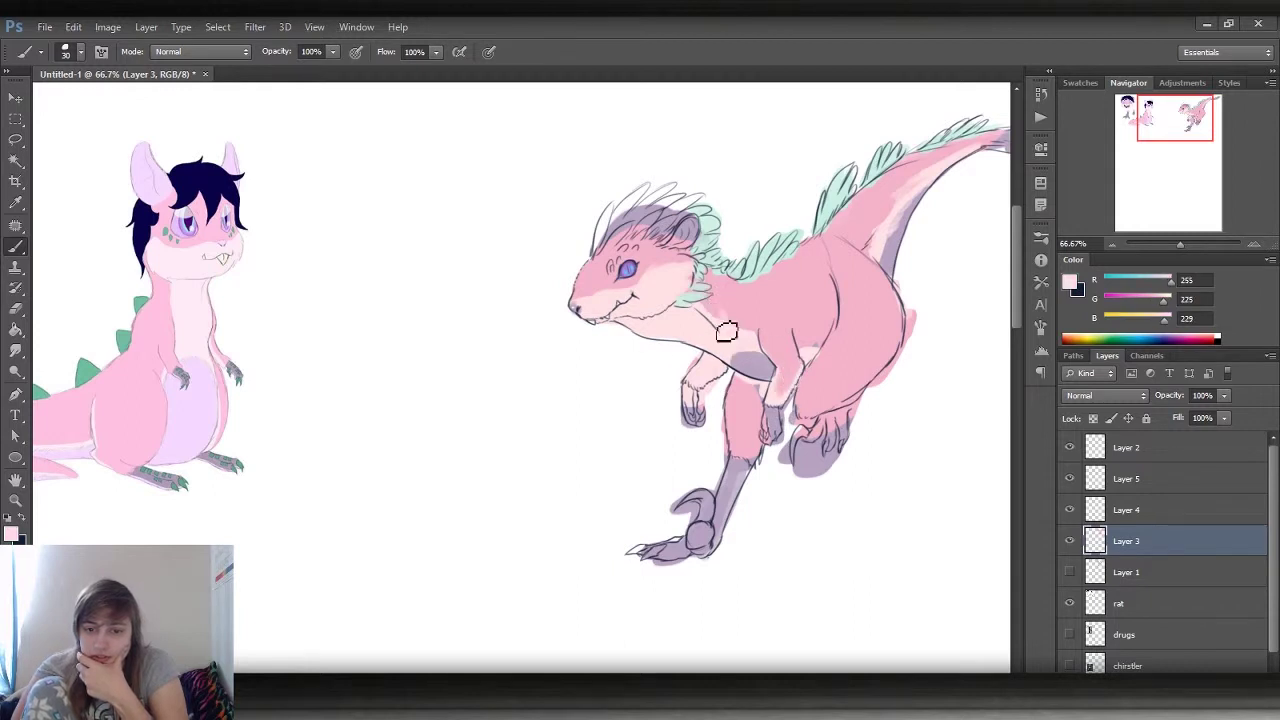
{"action": "mouse_move", "coordinate": [736, 320]}
{"action": "left_mouse_down"}
{"action": "mouse_move", "coordinate": [806, 318]}
{"action": "mouse_move", "coordinate": [820, 356]}
{"action": "left_mouse_up"}
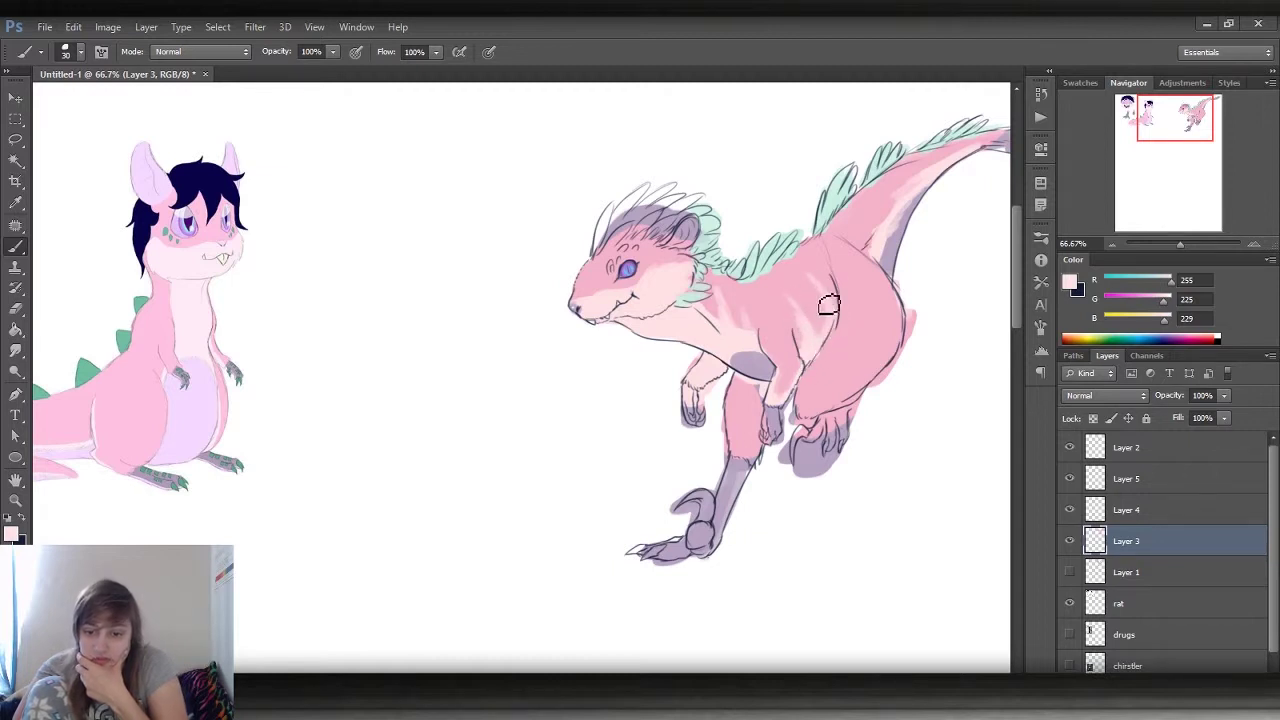
- Add a new layer above Layer 5 and pick dark navy
{"action": "left_click", "coordinate": [1126, 478]}
{"action": "key", "text": "ctrl+shift+alt+n"}
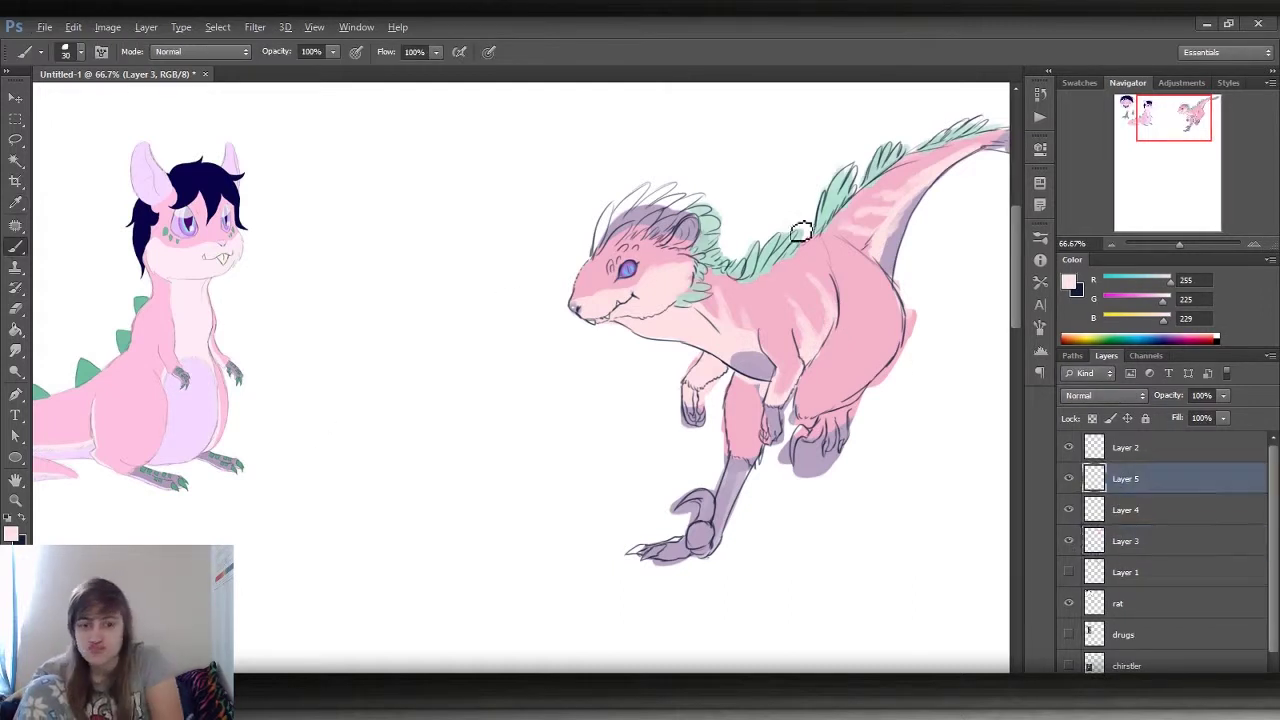
{"action": "left_click", "coordinate": [190, 185], "text": "alt"}
- Paint dark navy crest strokes on the head, two eyebrow dots and strokes around the eye
{"action": "left_click_drag", "start_coordinate": [660, 185], "coordinate": [605, 245]}
{"action": "left_click_drag", "start_coordinate": [700, 205], "coordinate": [611, 265]}
{"action": "left_click", "coordinate": [608, 264]}
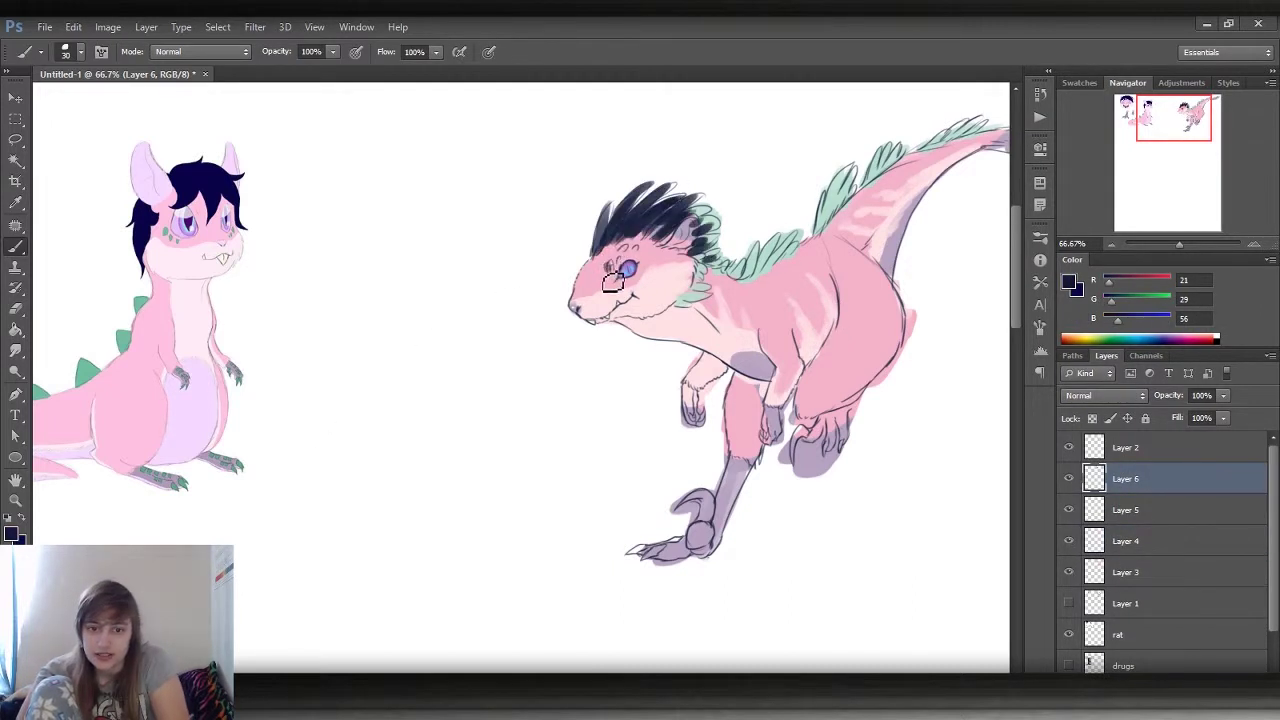
{"action": "left_click", "coordinate": [616, 258]}
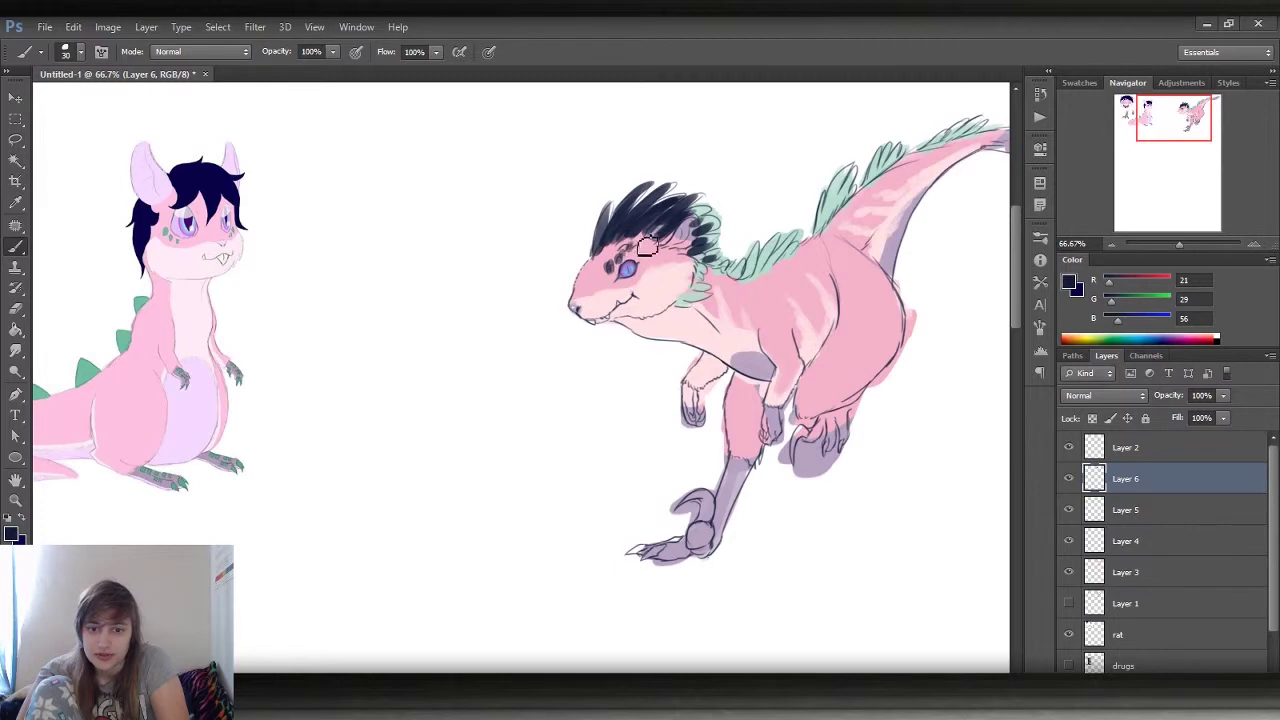
{"action": "key", "text": "bracketleft"}
{"action": "left_click_drag", "start_coordinate": [645, 232], "coordinate": [610, 268]}
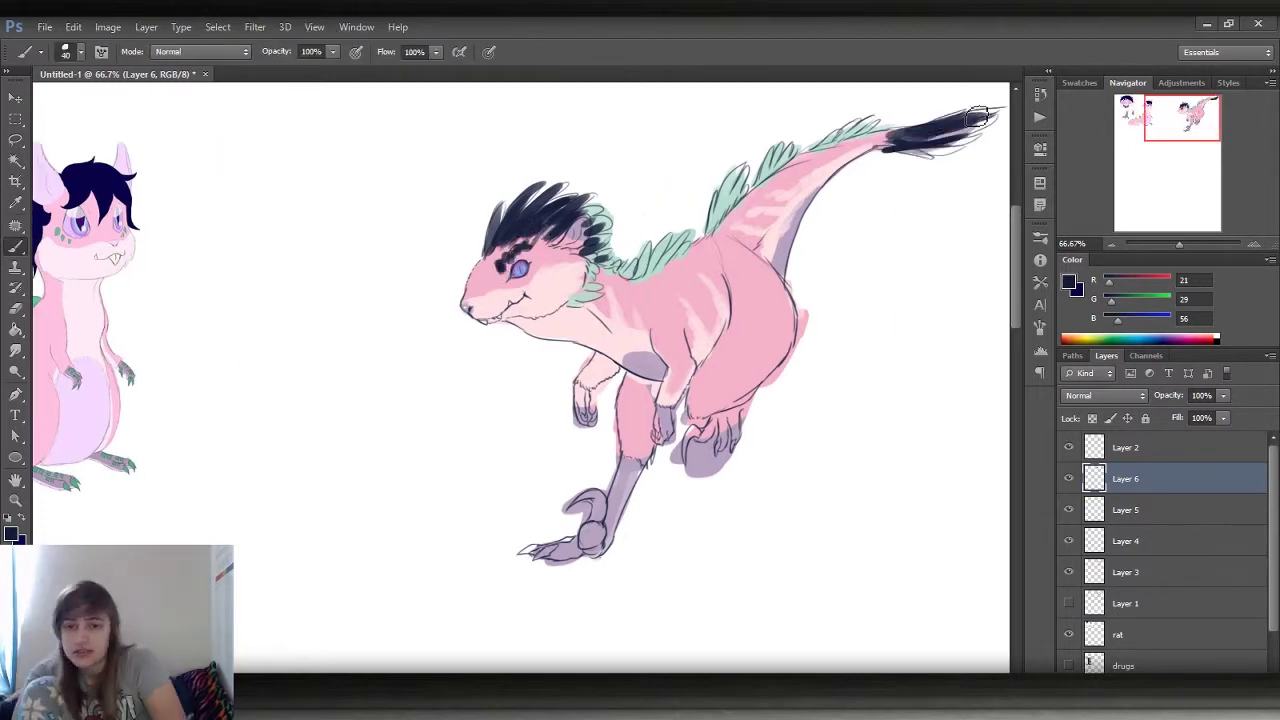
- Paint the tail tip dark navy and merge the colour layers down with Ctrl+E
{"action": "left_click_drag", "start_coordinate": [890, 160], "coordinate": [990, 120]}
{"action": "key", "text": "ctrl+plus"}
{"action": "key", "text": "e"}
{"action": "key", "text": "b"}
{"action": "key", "text": "ctrl+minus"}
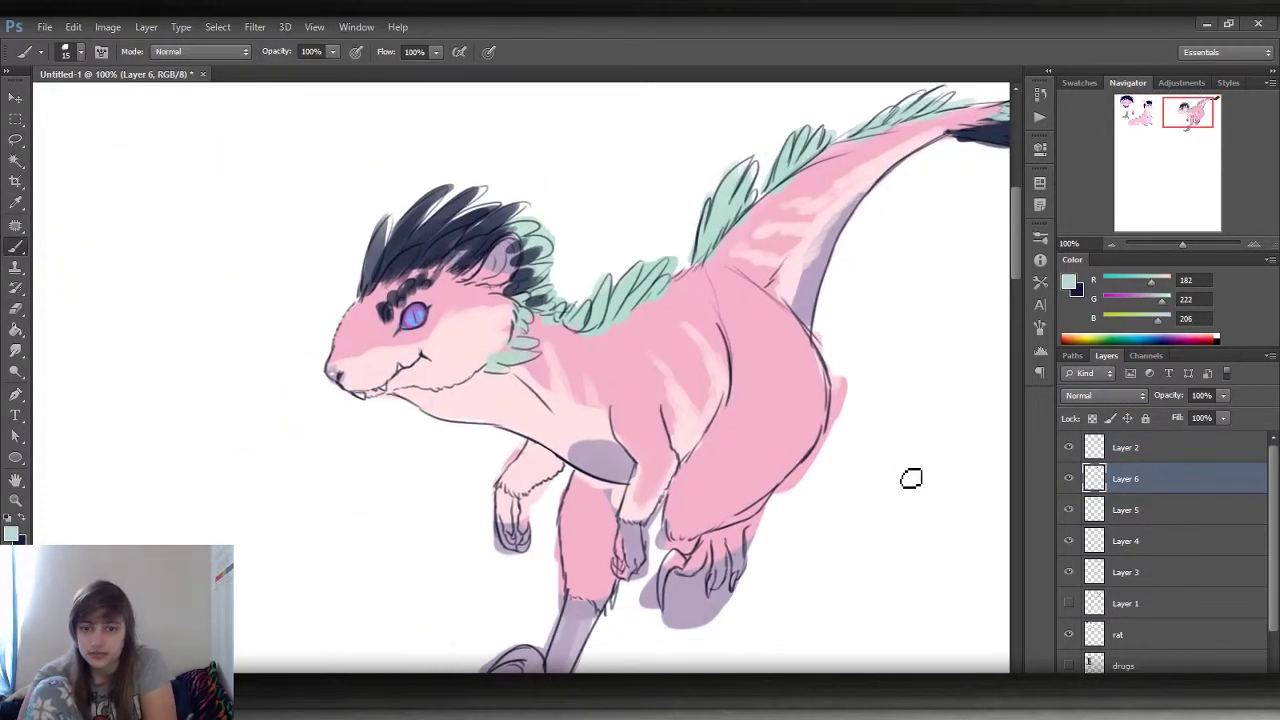
{"action": "key", "text": "ctrl+e"}
{"action": "key", "text": "ctrl+plus"}
{"action": "key", "text": "ctrl+e"}
{"action": "key", "text": "ctrl+e"}
- Recolour the eye blue on a new layer and merge it into the base layer
{"action": "left_click", "coordinate": [565, 245], "text": "alt"}
{"action": "key", "text": "ctrl+plus"}
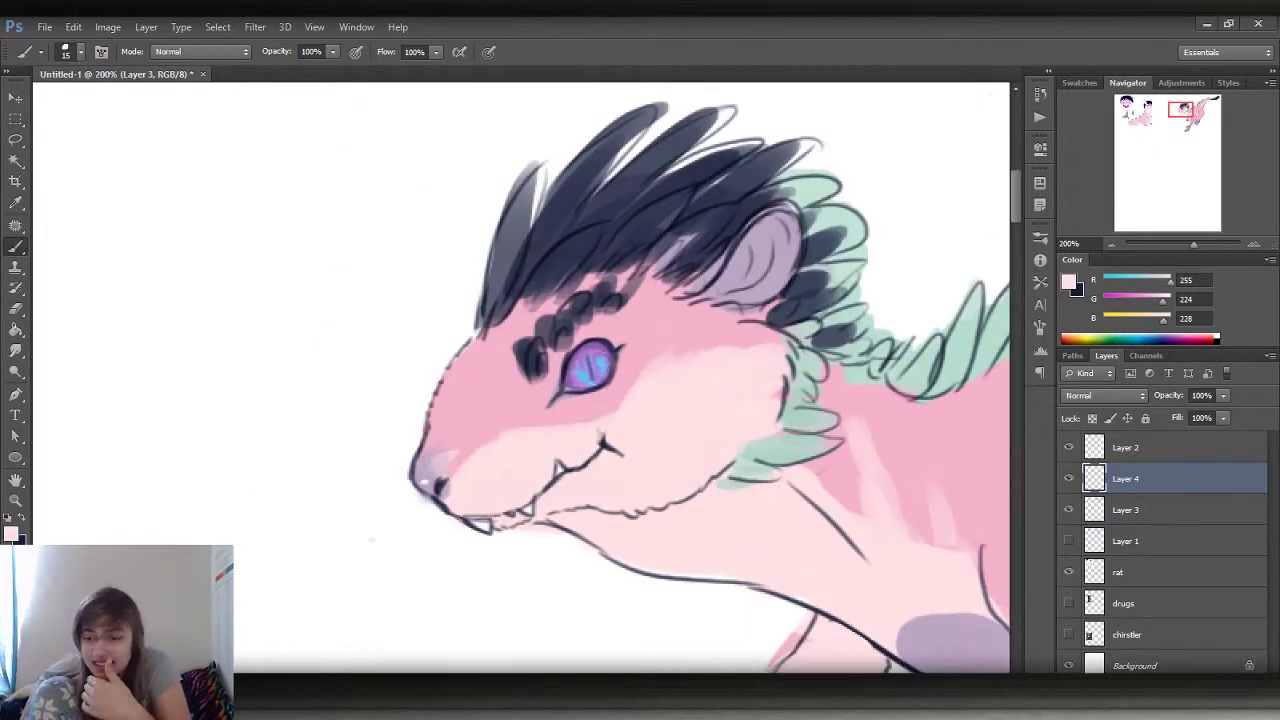
{"action": "key", "text": "ctrl+minus"}
{"action": "key", "text": "ctrl+minus"}
{"action": "key", "text": "ctrl+minus"}
{"action": "key", "text": "ctrl+plus"}
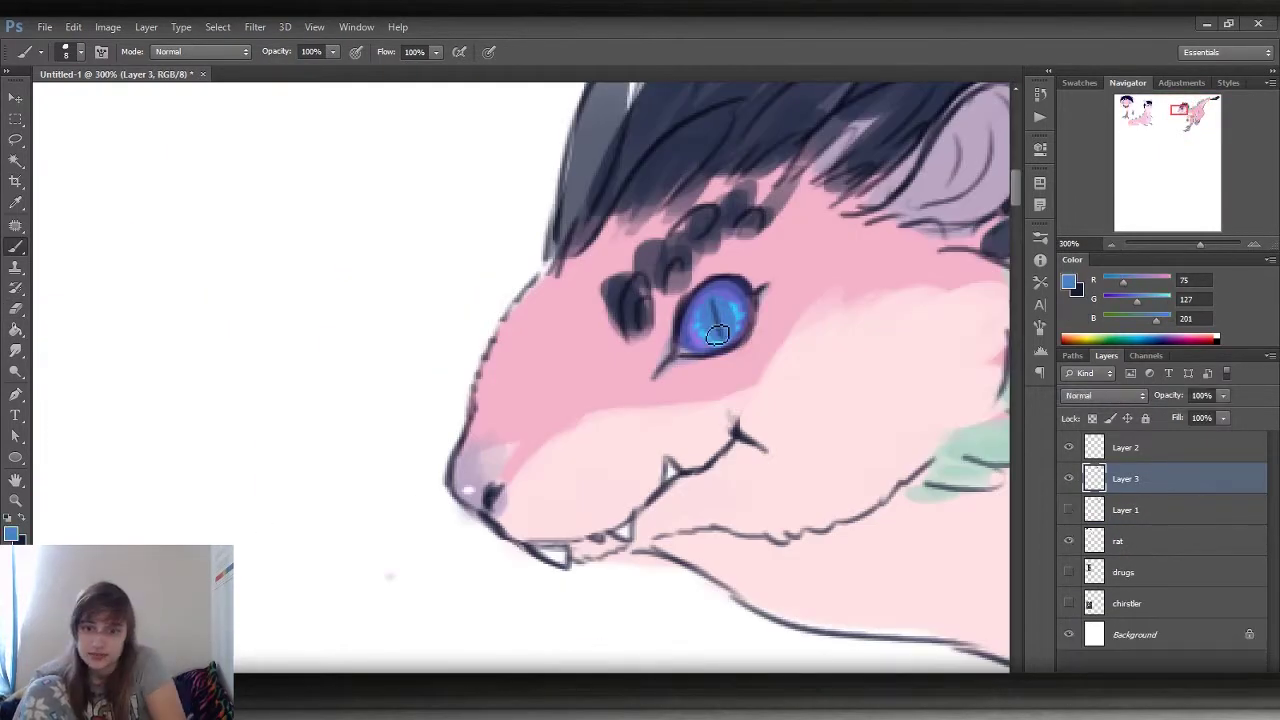
{"action": "left_click", "coordinate": [700, 314], "text": "alt"}
{"action": "key", "text": "ctrl+e"}
{"action": "key", "text": "ctrl+minus"}
- Add light pink to the front leg, belly and legs
{"action": "left_click_drag", "start_coordinate": [771, 491], "coordinate": [543, 451]}
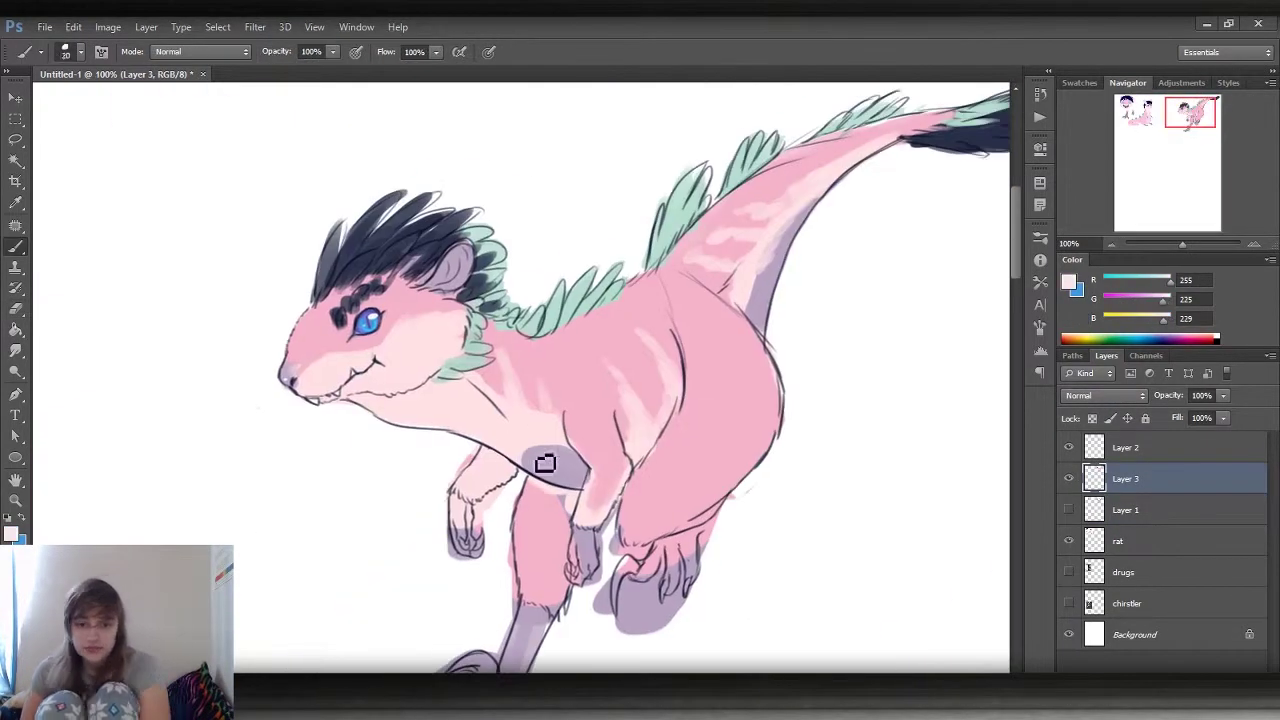
{"action": "left_click", "coordinate": [543, 451], "text": "alt"}
{"action": "left_click_drag", "start_coordinate": [550, 500], "coordinate": [570, 600]}
{"action": "left_click_drag", "start_coordinate": [630, 480], "coordinate": [650, 540]}
{"action": "left_click_drag", "start_coordinate": [530, 600], "coordinate": [640, 409]}
- Paint dark navy claws on the feet and remove the purple shading from the hind foot
{"action": "left_click", "coordinate": [486, 520], "text": "alt"}
{"action": "left_click_drag", "start_coordinate": [498, 528], "coordinate": [555, 543]}
{"action": "mouse_move", "coordinate": [675, 405]}
{"action": "left_mouse_down"}
{"action": "mouse_move", "coordinate": [690, 460]}
{"action": "mouse_move", "coordinate": [834, 414]}
{"action": "mouse_move", "coordinate": [691, 457]}
{"action": "left_mouse_up"}
{"action": "key", "text": "e"}
{"action": "key", "text": "b"}
{"action": "left_click", "coordinate": [552, 215], "text": "alt"}
- Add shading around the eye, then sample lavender and light teal from the canvas
{"action": "scroll", "coordinate": [552, 215], "scroll_direction": "up", "scroll_amount": 3}
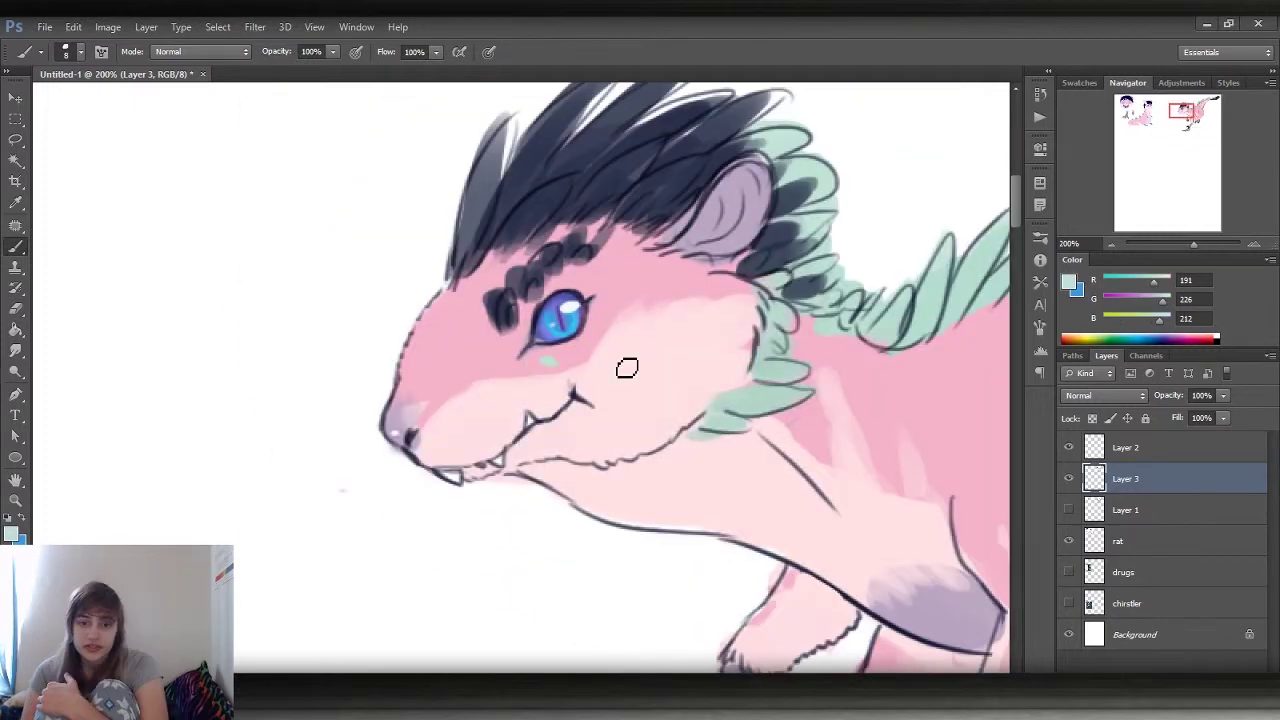
{"action": "left_click_drag", "start_coordinate": [500, 300], "coordinate": [620, 225]}
{"action": "scroll", "coordinate": [818, 155], "scroll_direction": "down", "scroll_amount": 3}
{"action": "left_click", "coordinate": [818, 155], "text": "alt"}
{"action": "left_click", "coordinate": [735, 190], "text": "alt"}
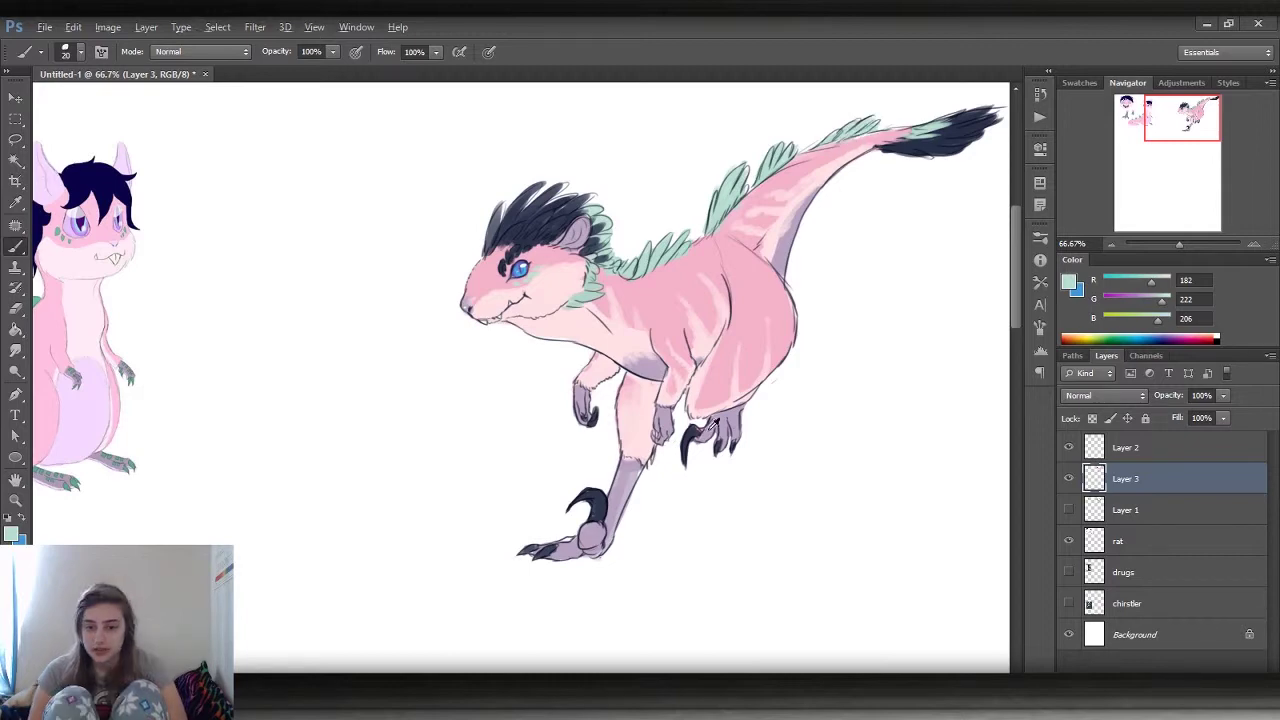
{"action": "scroll", "coordinate": [531, 267], "scroll_direction": "up", "scroll_amount": 2}
{"action": "left_click", "coordinate": [660, 256], "text": "alt"}
{"action": "scroll", "coordinate": [660, 256], "scroll_direction": "down", "scroll_amount": 3}
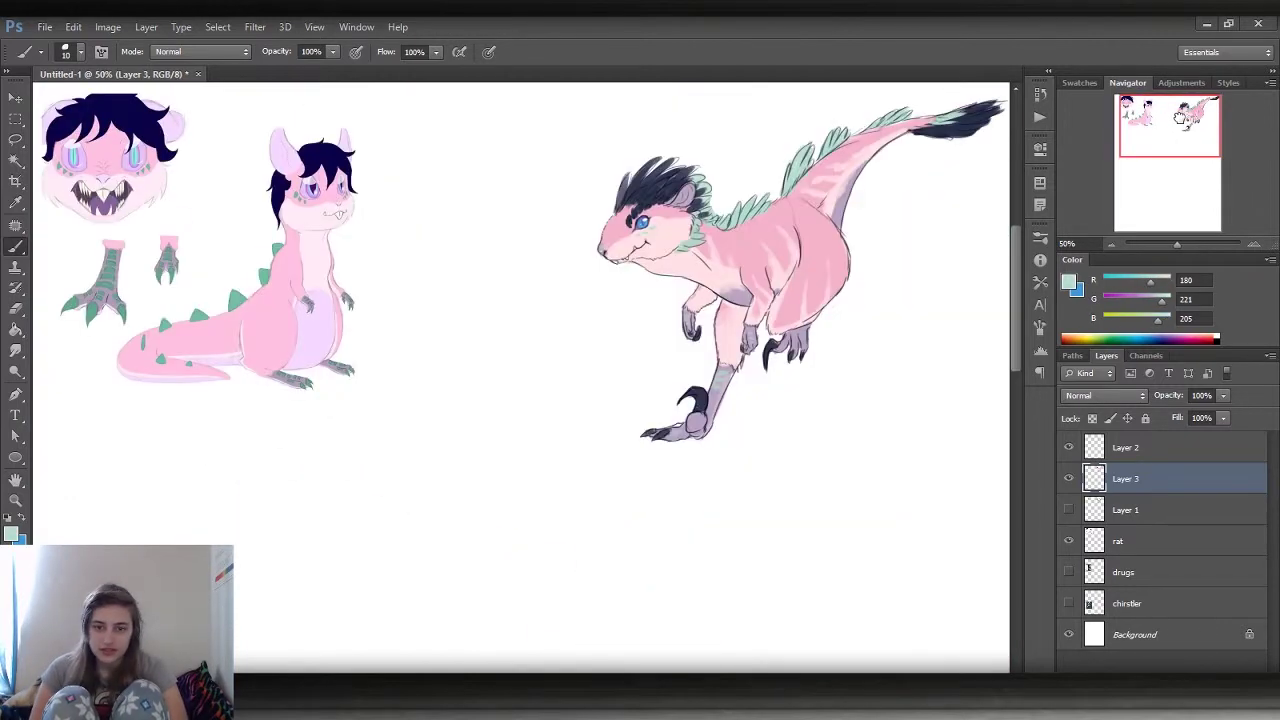
{"action": "left_click_drag", "start_coordinate": [1196, 120], "coordinate": [1112, 109]}
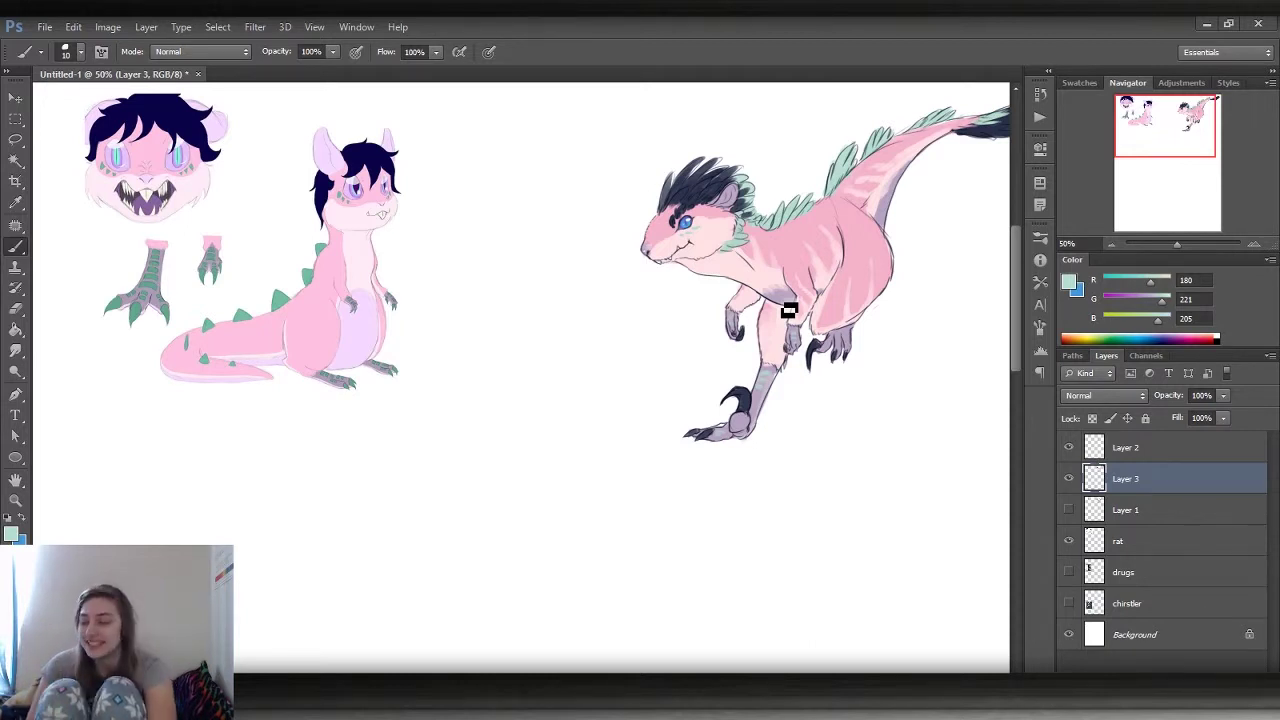
{"action": "left_click", "coordinate": [1254, 243]}
{"action": "left_click_drag", "start_coordinate": [1203, 134], "coordinate": [1221, 127]}
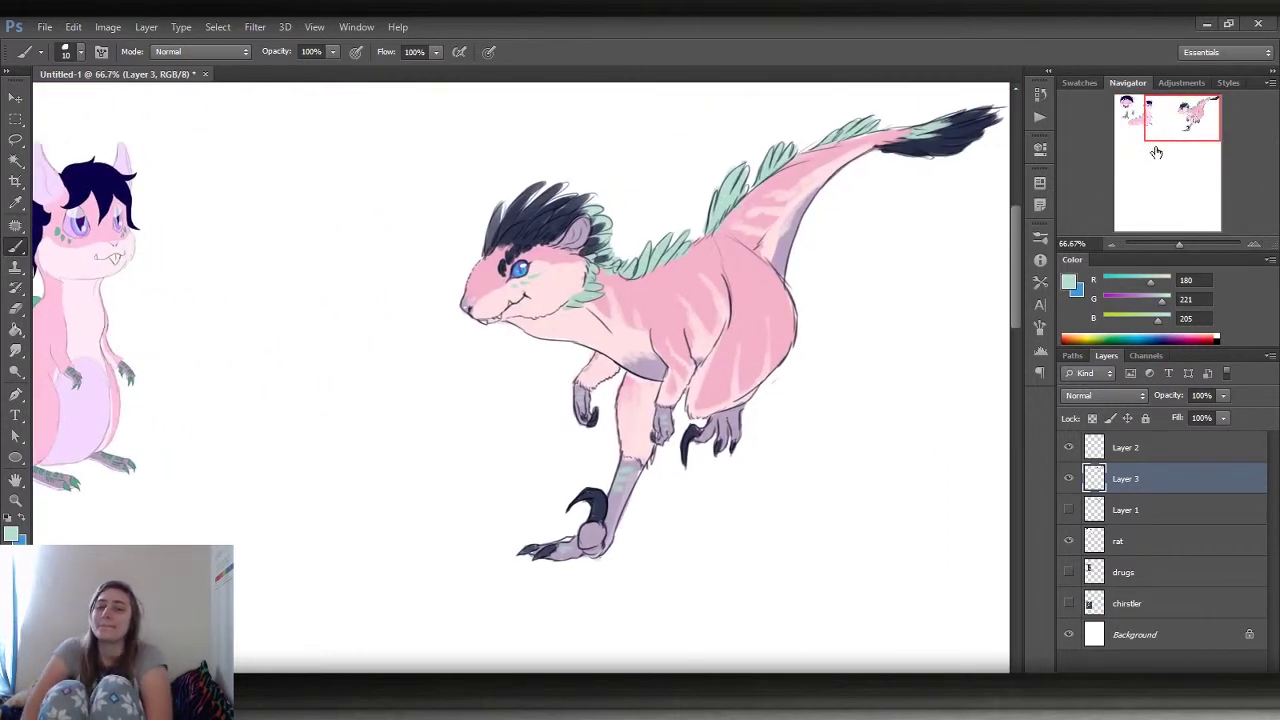